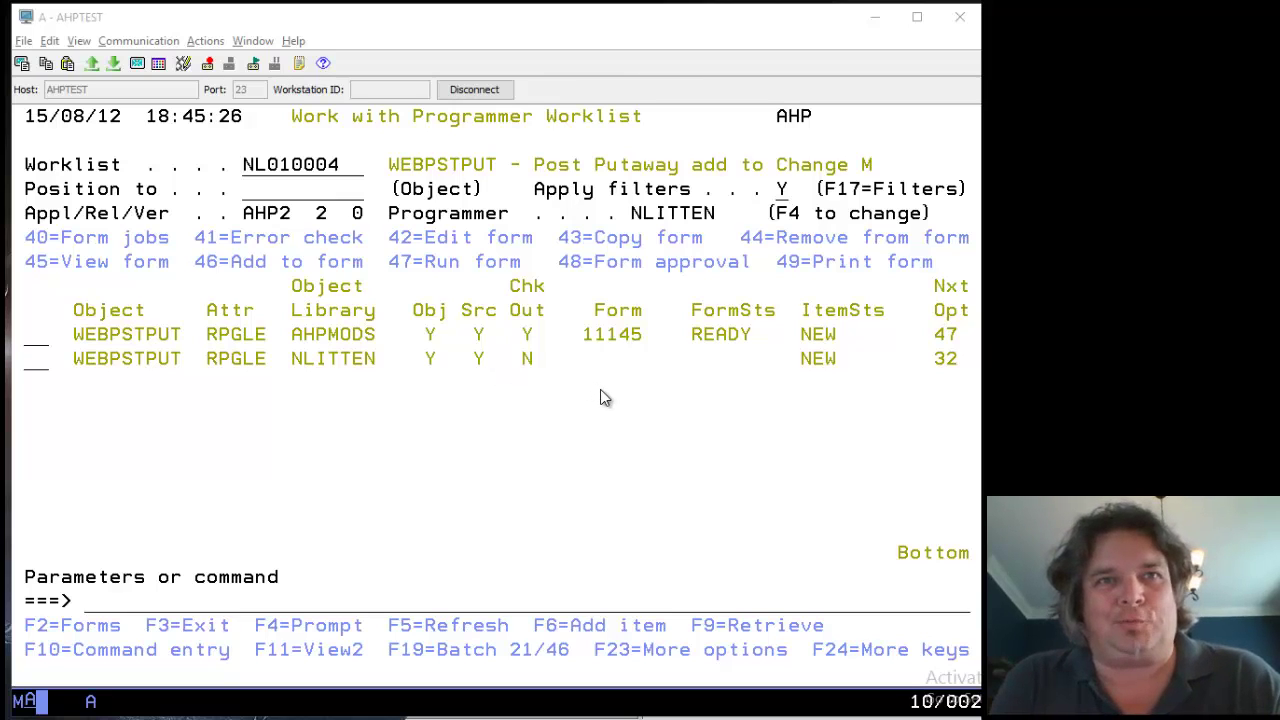
- Review the form number assigned to the WEBPSTPUT entry and the available form options in the programmer worklist
{"action": "left_click", "coordinate": [477, 258]}
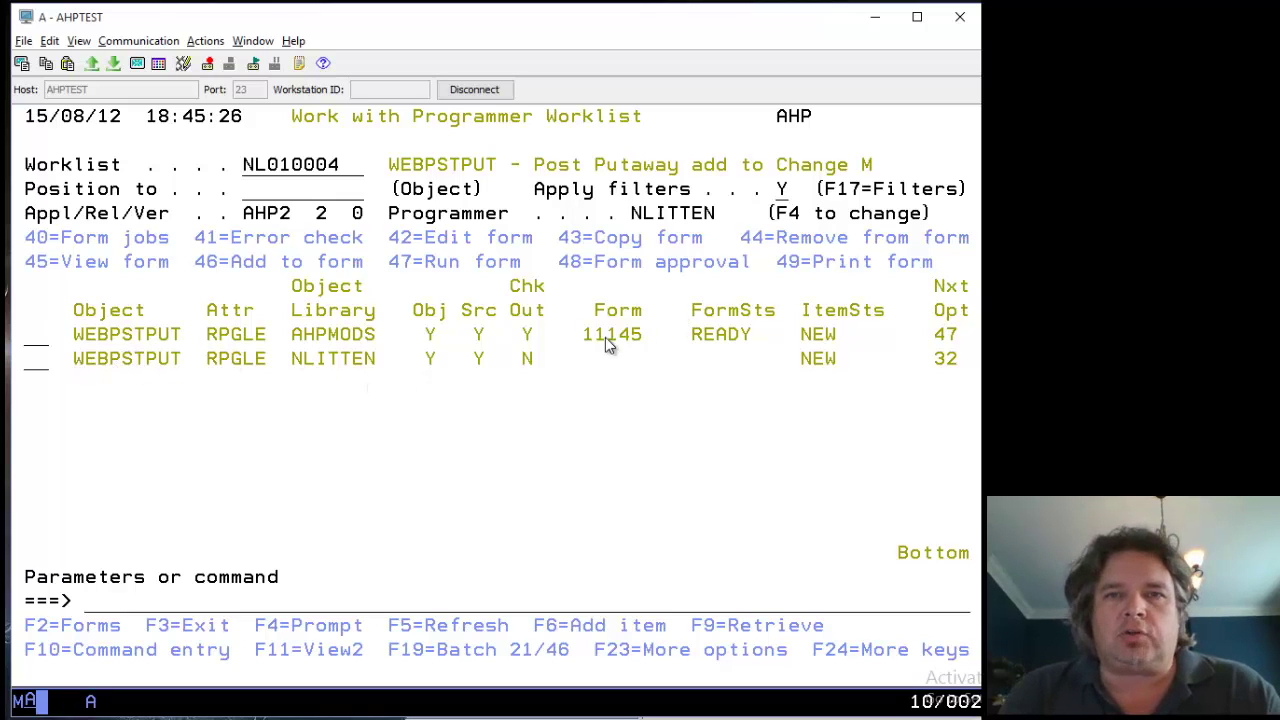
{"action": "left_click_drag", "start_coordinate": [584, 330], "coordinate": [637, 343]}
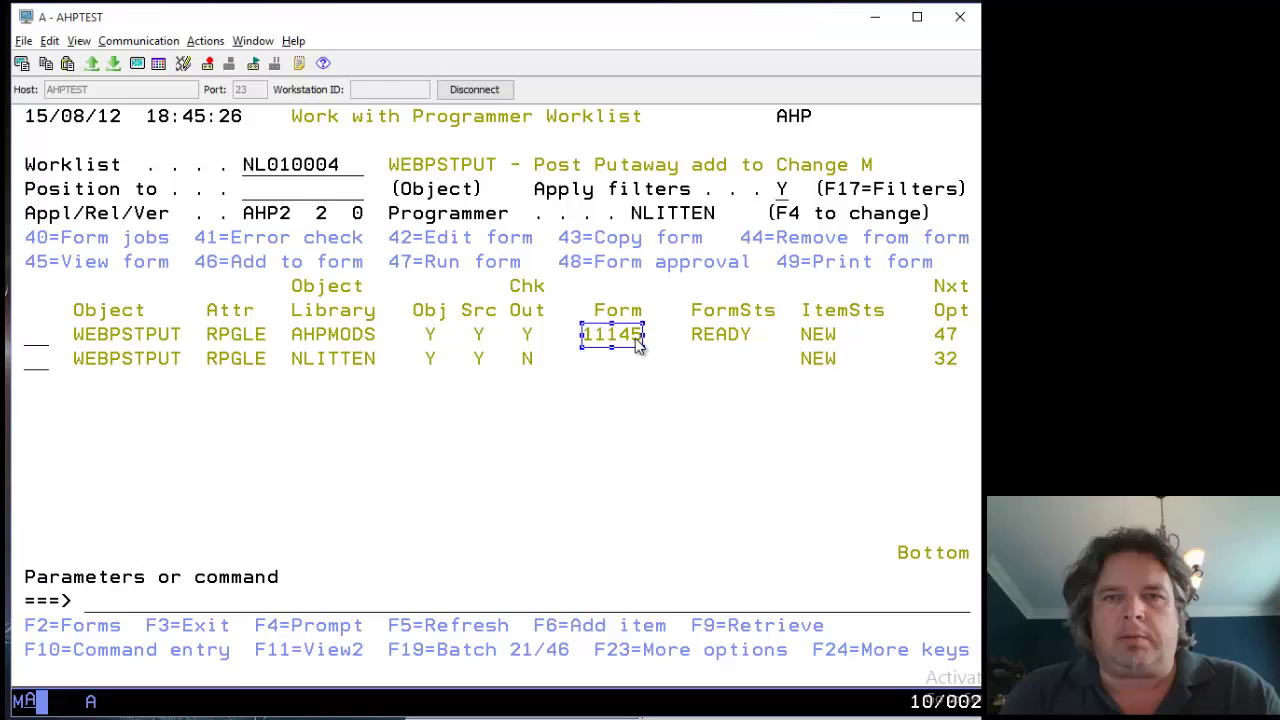
{"action": "left_click", "coordinate": [600, 386]}
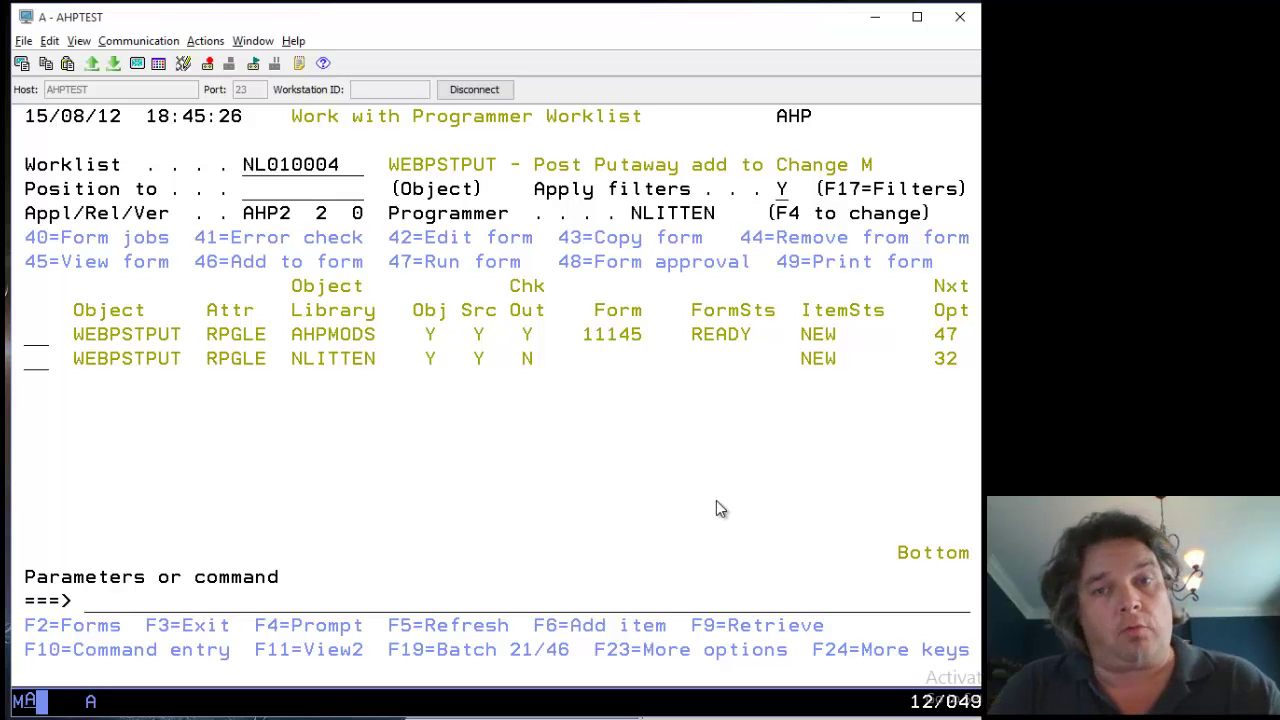
{"action": "key", "text": "Tab"}
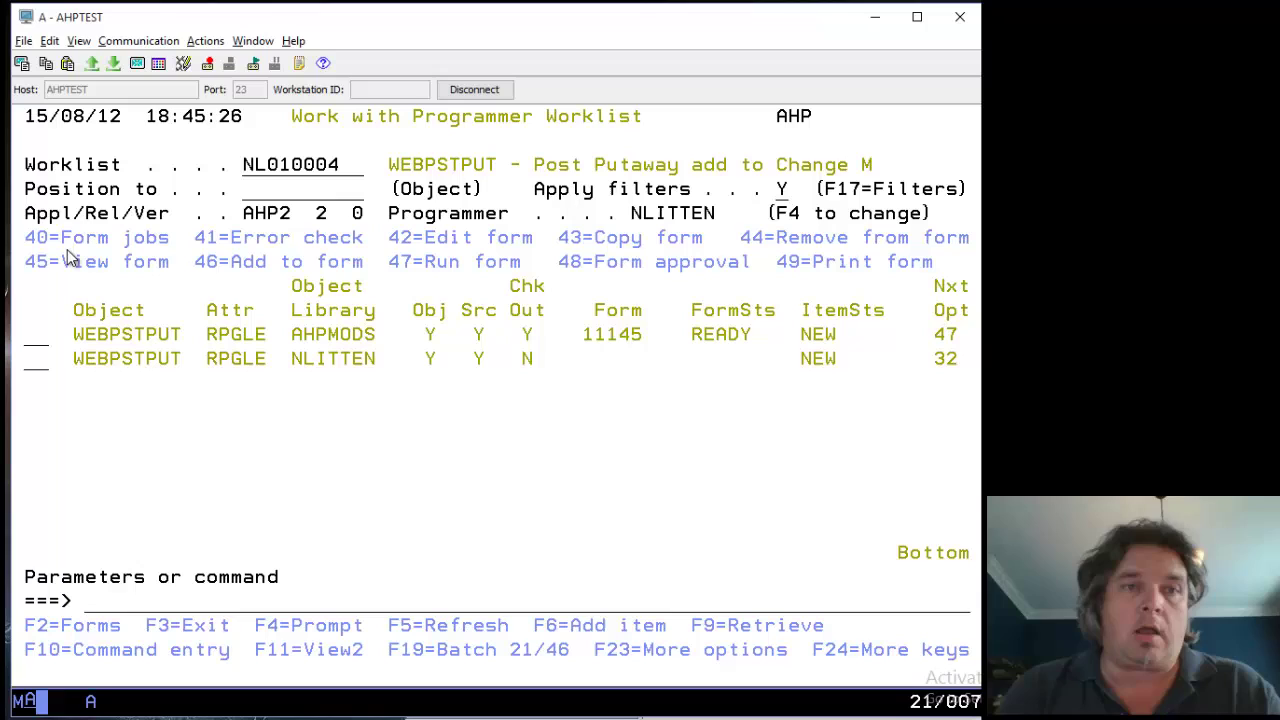
{"action": "left_click_drag", "start_coordinate": [24, 230], "coordinate": [967, 260]}
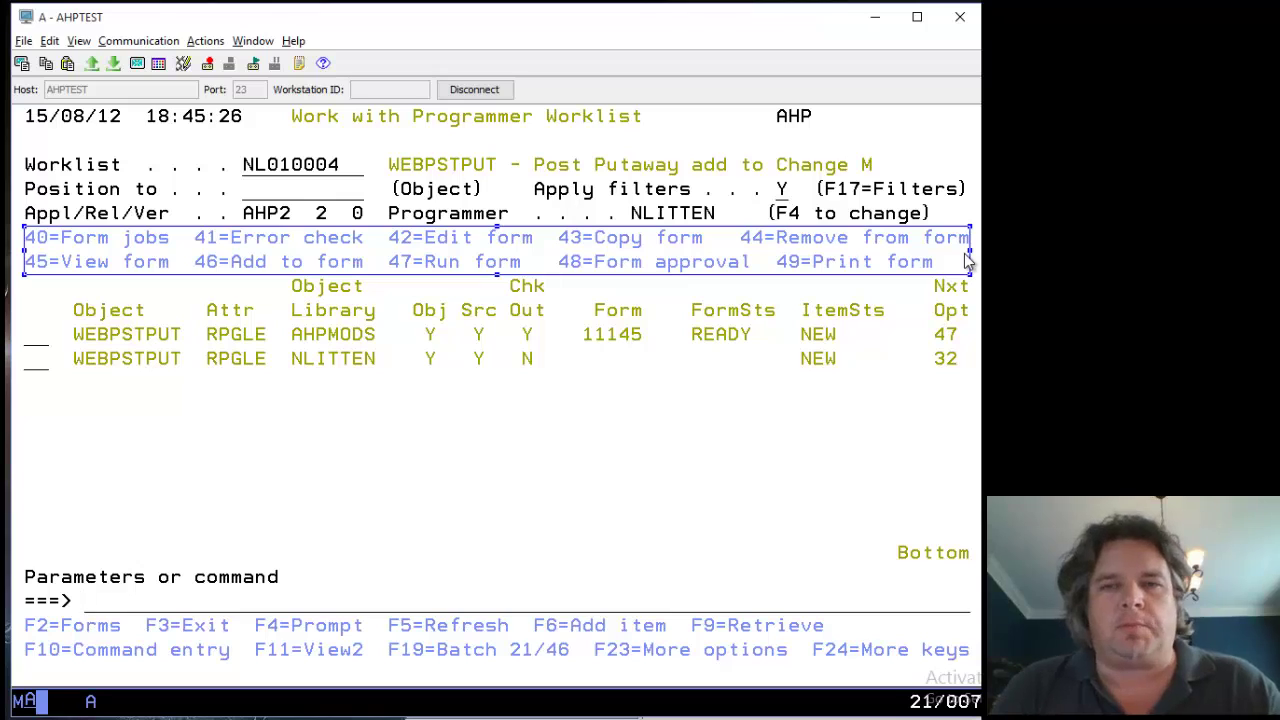
{"action": "left_click", "coordinate": [535, 482]}
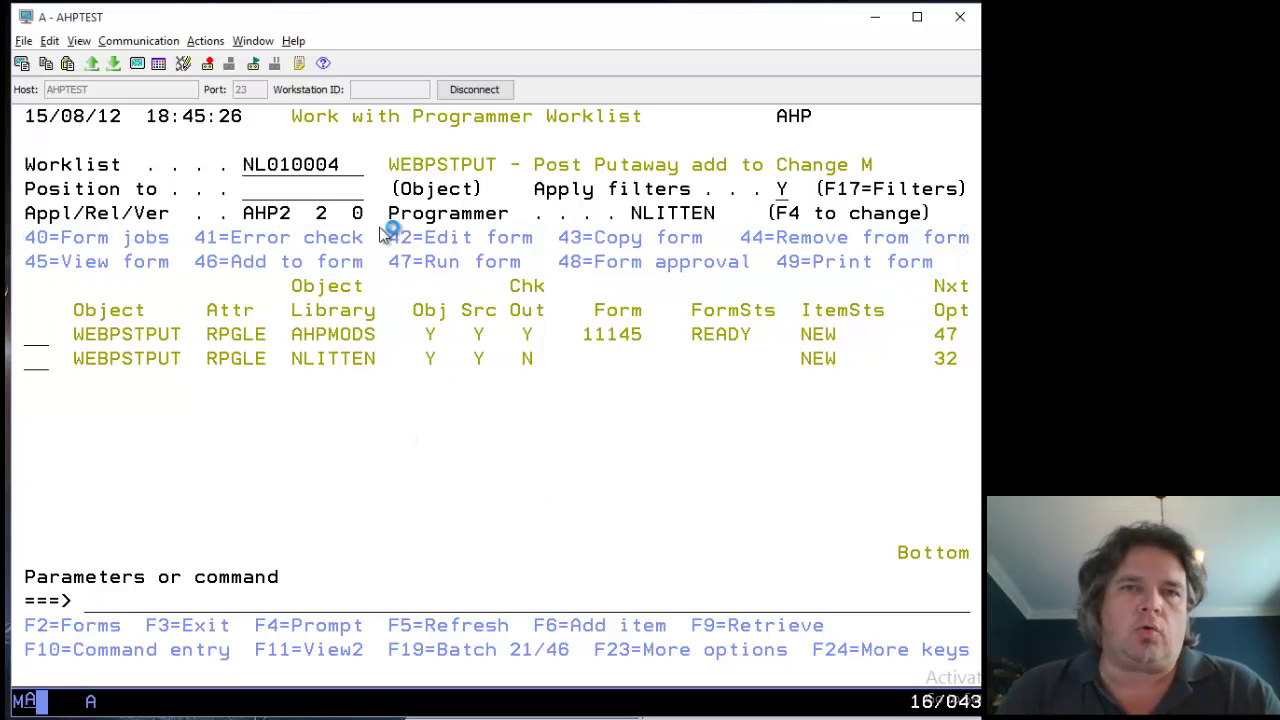
- View the form for the WEBPSTPUT object in library AHPMODS using option 45
{"action": "left_click", "coordinate": [216, 282]}
{"action": "key", "text": "Tab"}
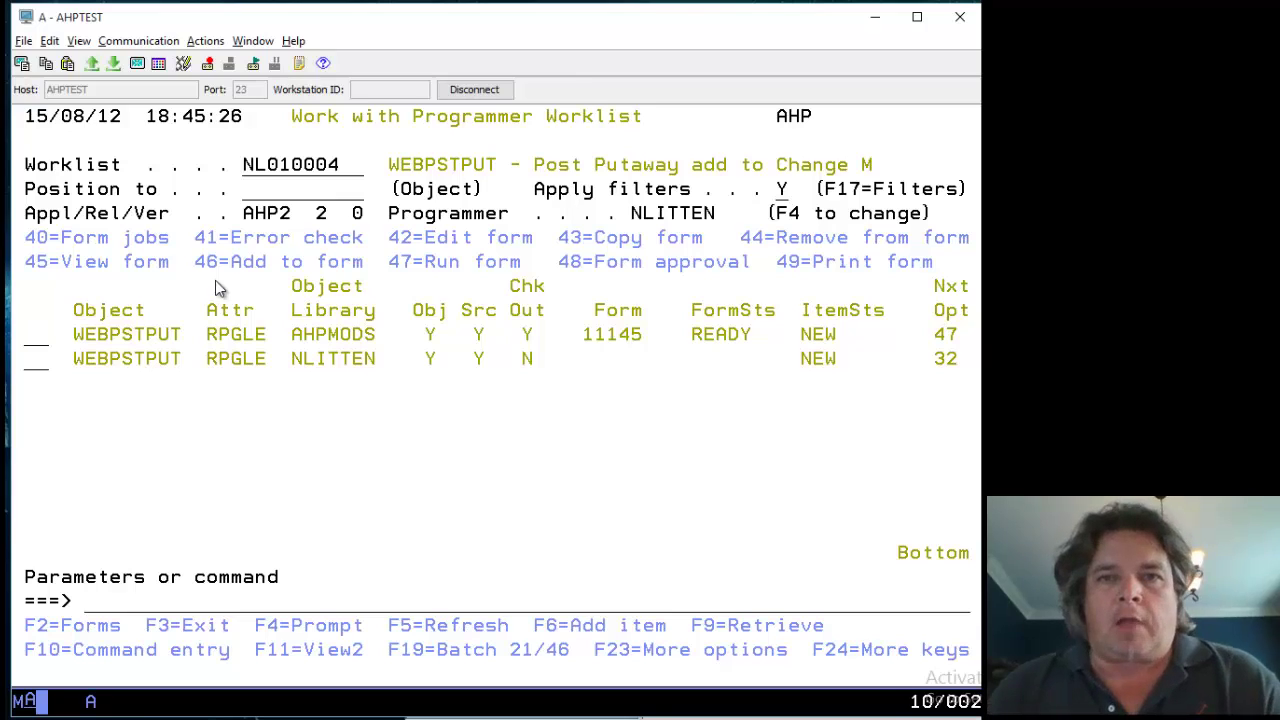
{"action": "type", "text": "45"}
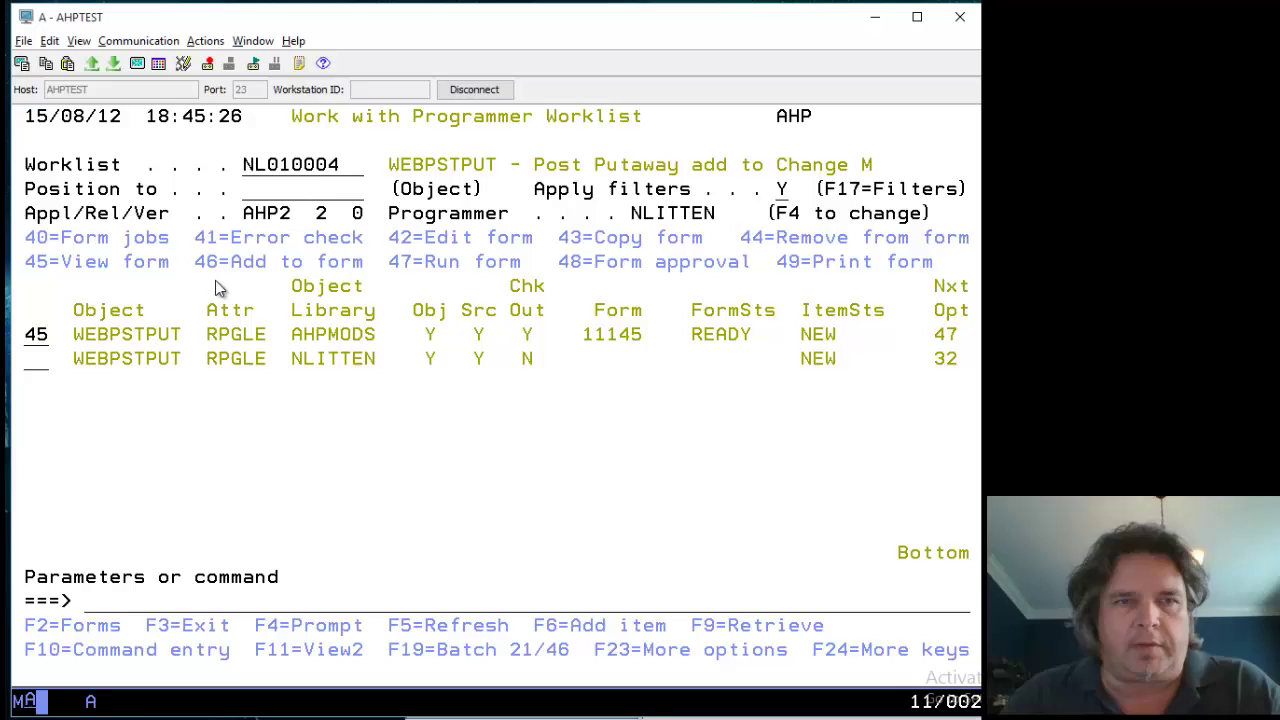
{"action": "key", "text": "Return"}
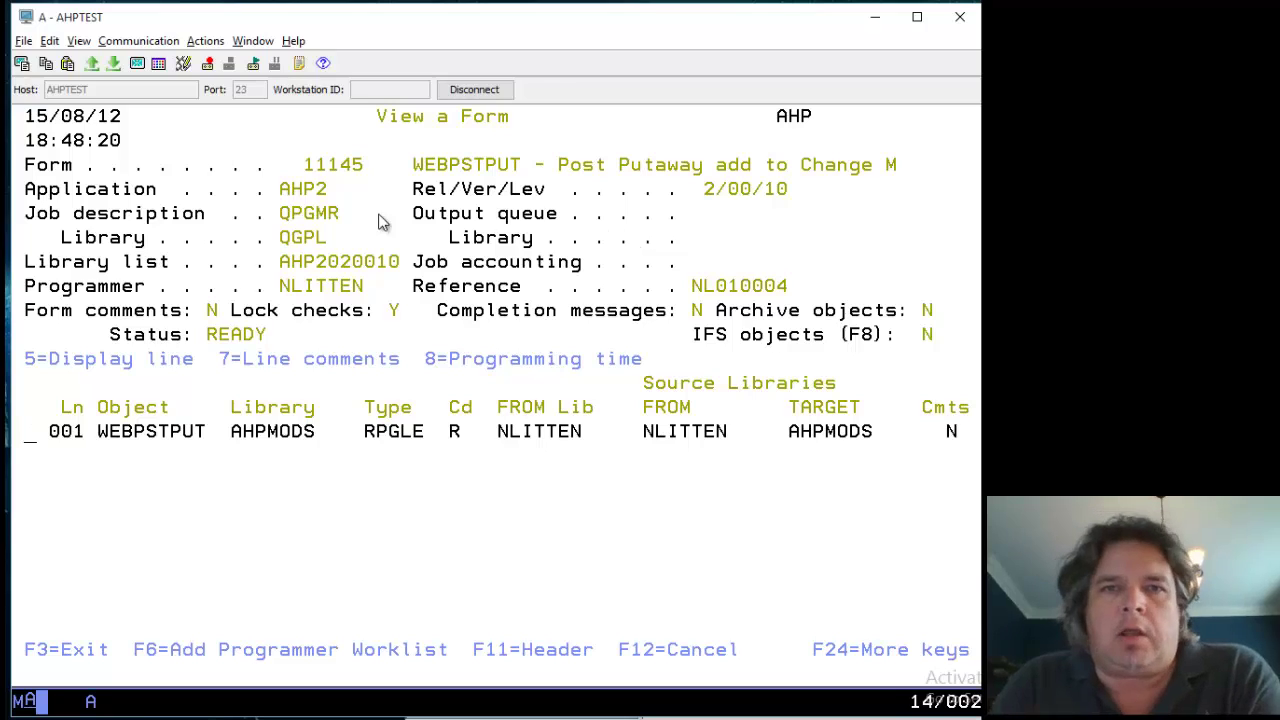
- Check the application, library list and reference in the form's header
{"action": "left_click_drag", "start_coordinate": [270, 197], "coordinate": [340, 193]}
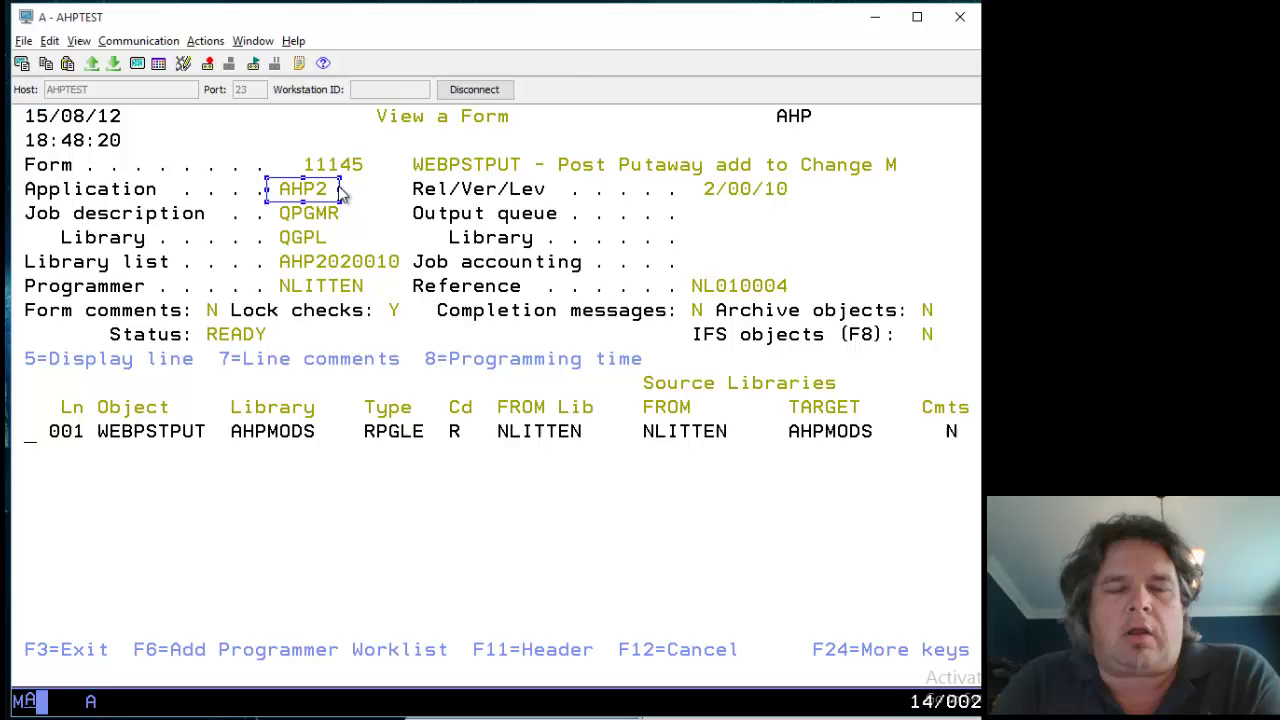
{"action": "left_click", "coordinate": [260, 268]}
{"action": "left_click_drag", "start_coordinate": [270, 262], "coordinate": [408, 258]}
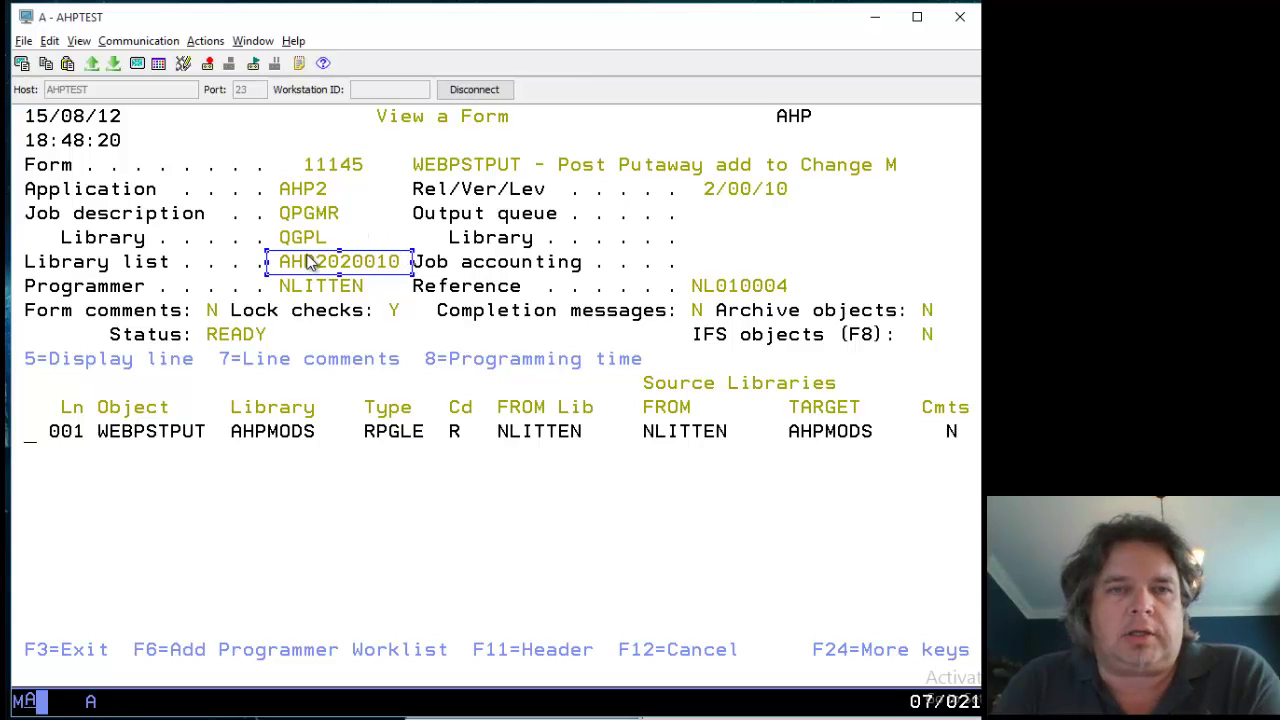
{"action": "left_click", "coordinate": [357, 237]}
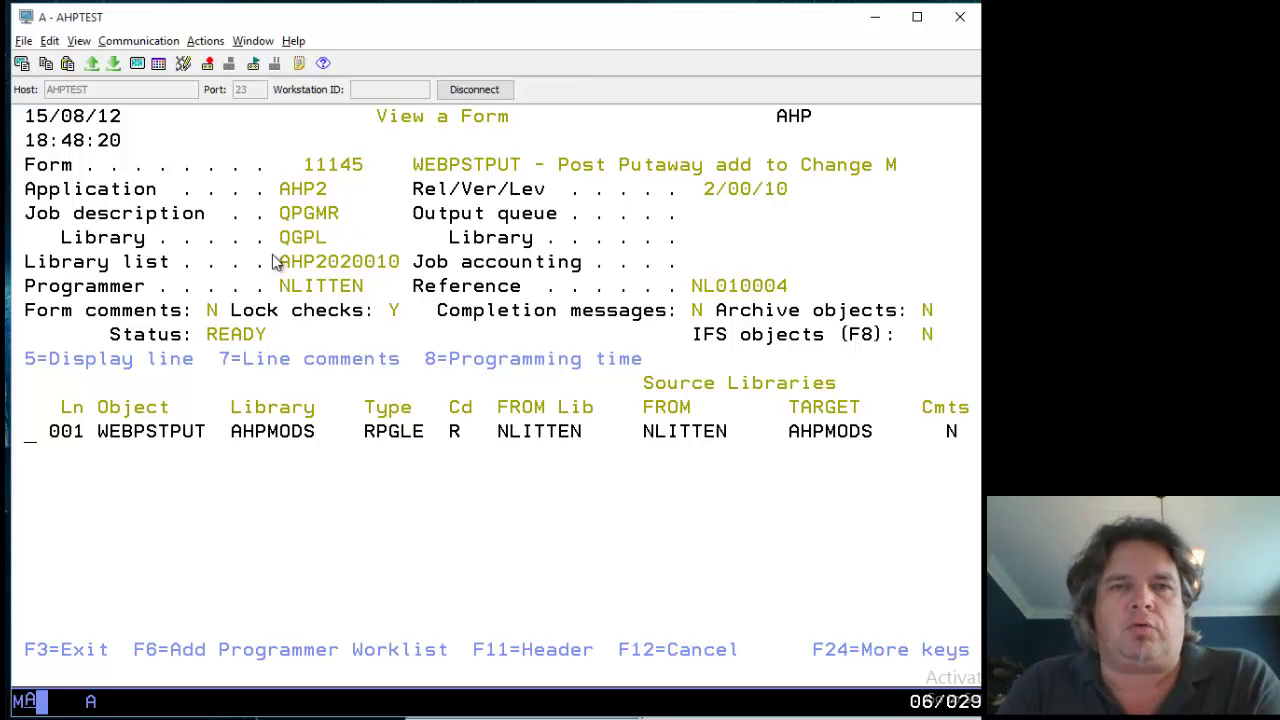
{"action": "left_click_drag", "start_coordinate": [680, 274], "coordinate": [808, 298]}
{"action": "key", "text": "Tab"}
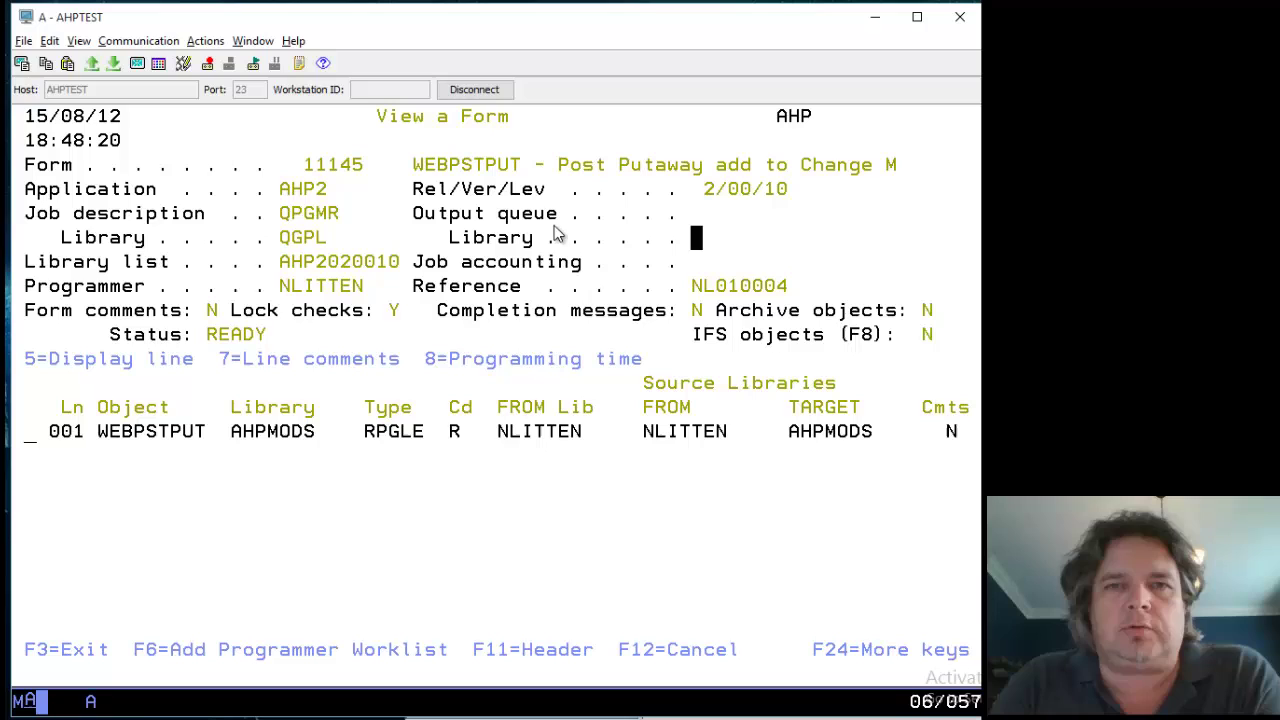
- Display form line 001 for WEBPSTPUT with option 5 and check its code, library and from-source library
{"action": "left_click", "coordinate": [30, 436]}
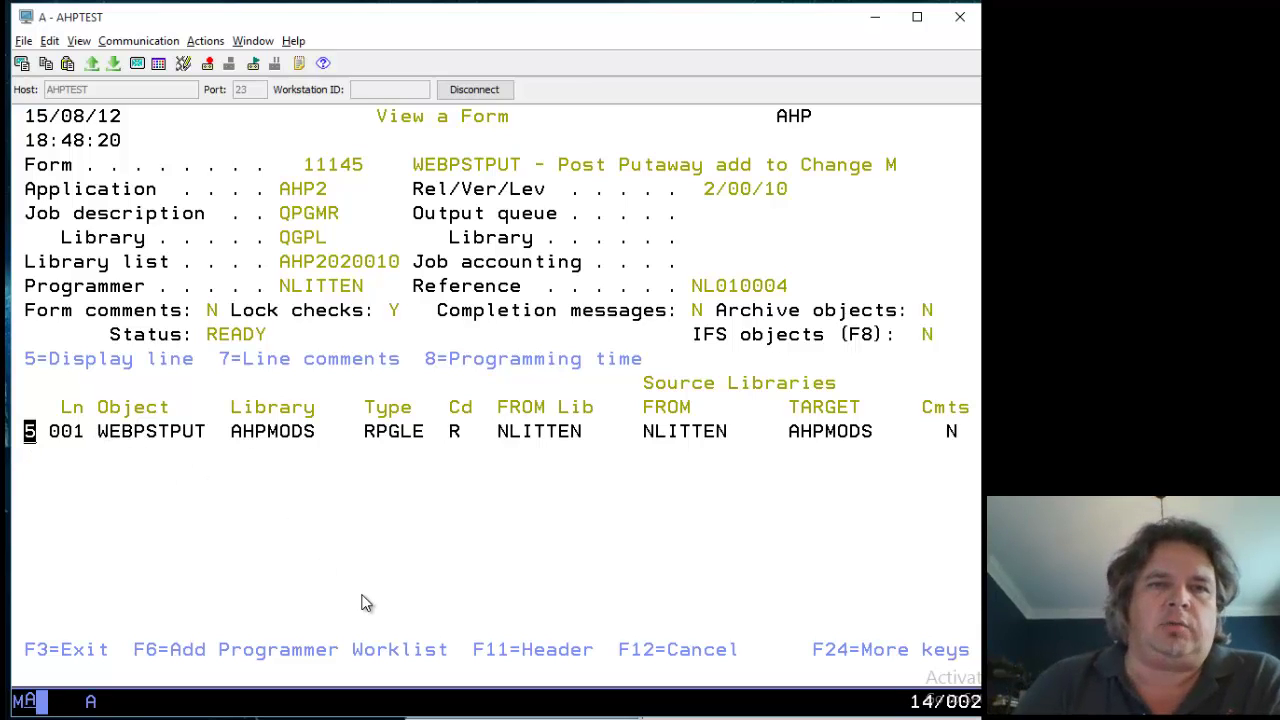
{"action": "key", "text": "Return"}
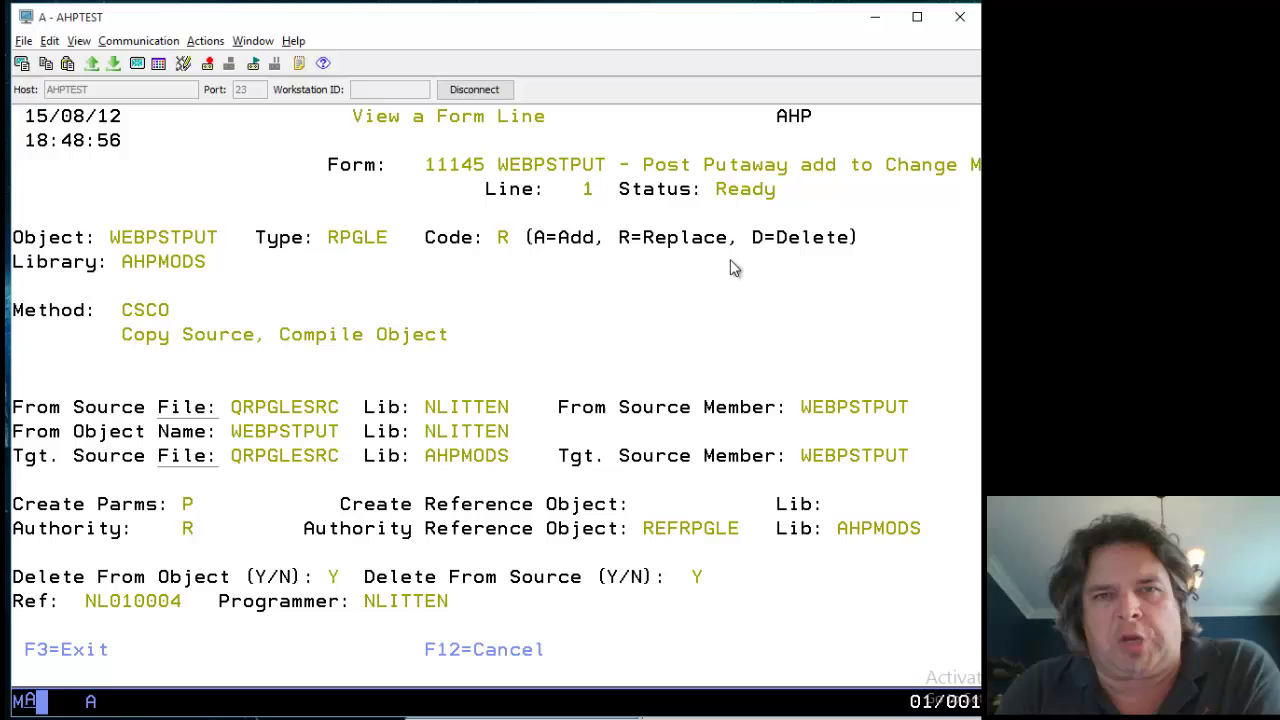
{"action": "double_click", "coordinate": [506, 237]}
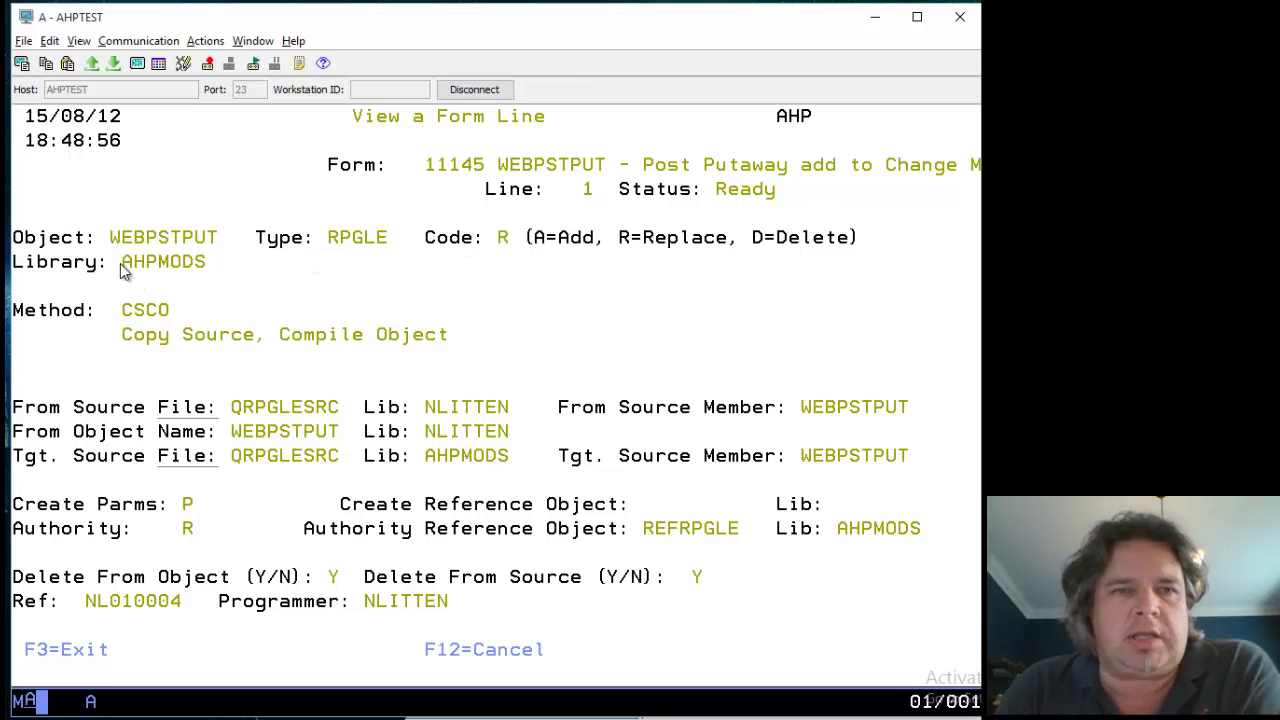
{"action": "left_click_drag", "start_coordinate": [109, 251], "coordinate": [218, 271]}
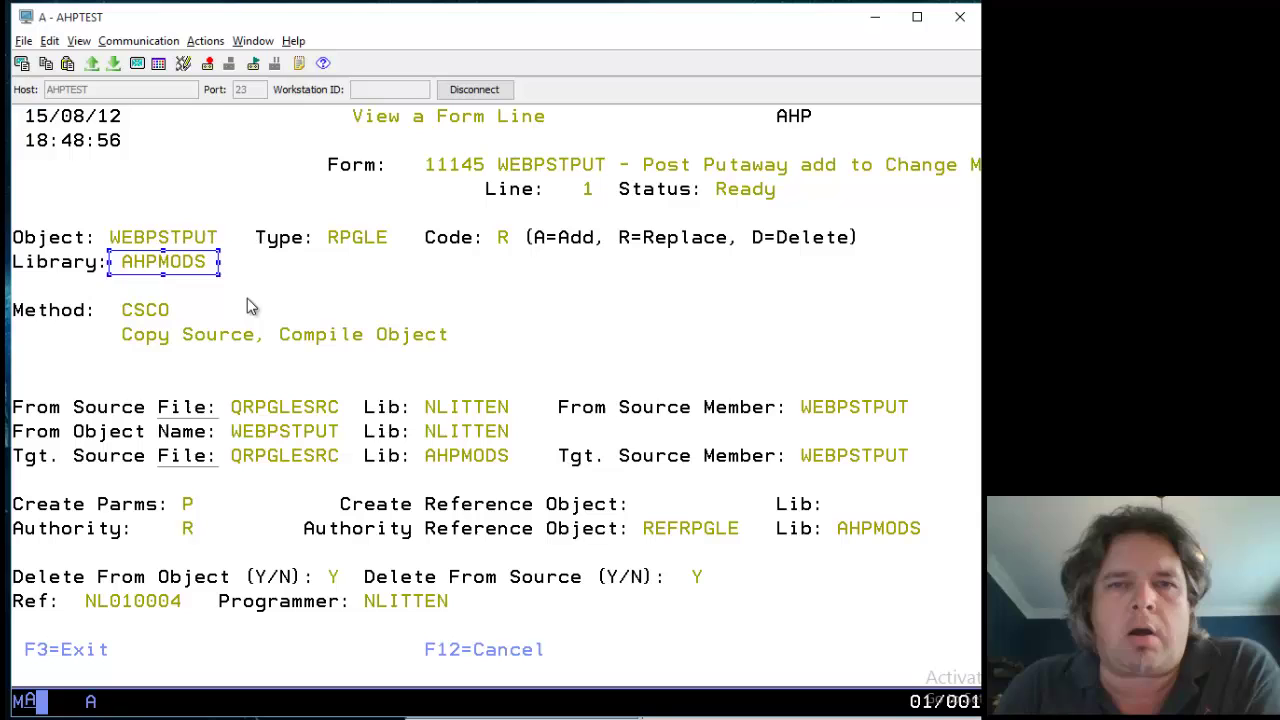
{"action": "left_click_drag", "start_coordinate": [412, 400], "coordinate": [512, 410]}
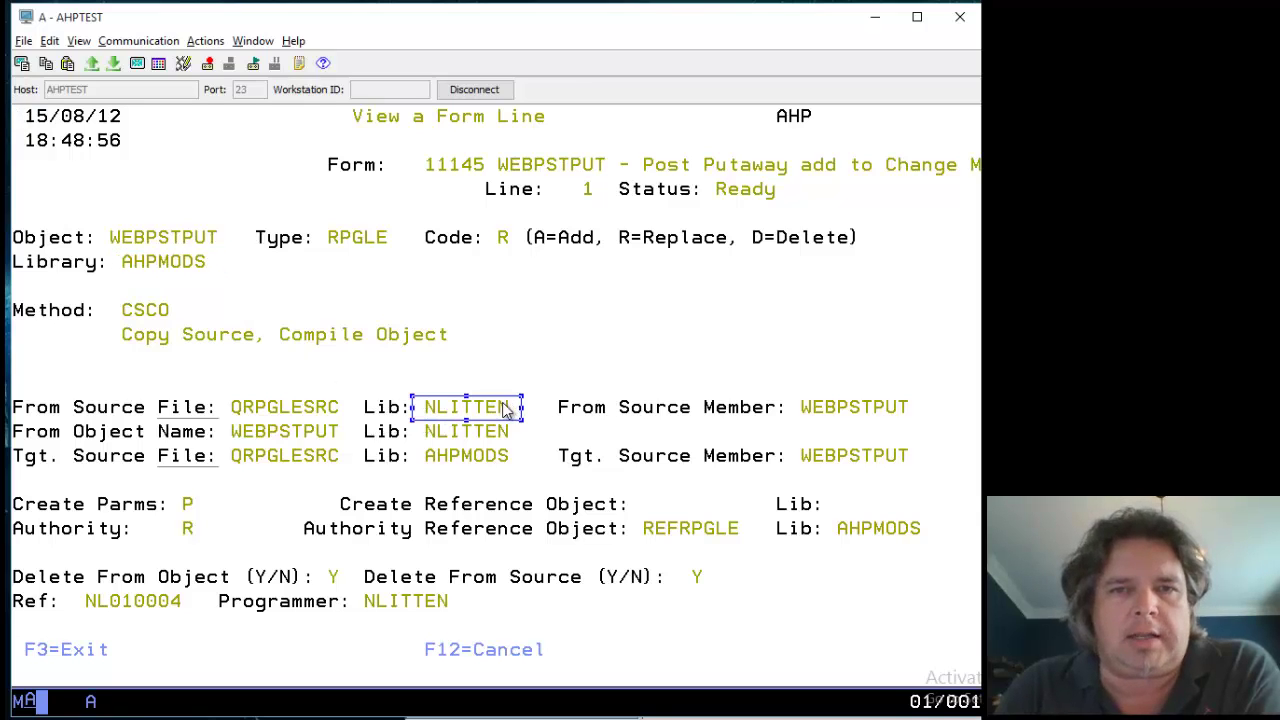
{"action": "left_click", "coordinate": [116, 261]}
{"action": "left_click_drag", "start_coordinate": [116, 261], "coordinate": [224, 272]}
{"action": "left_click", "coordinate": [250, 268]}
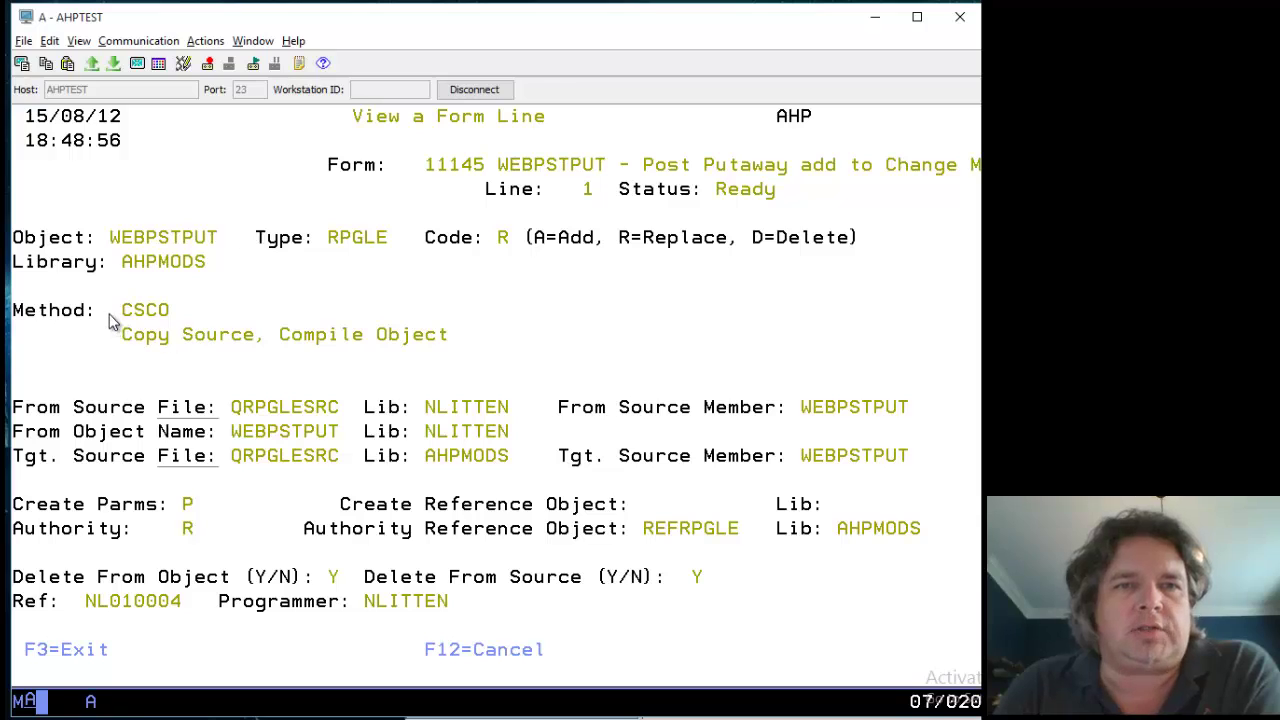
- Examine the form line's method and its from and target source files, libraries and members
{"action": "left_click_drag", "start_coordinate": [108, 299], "coordinate": [516, 345]}
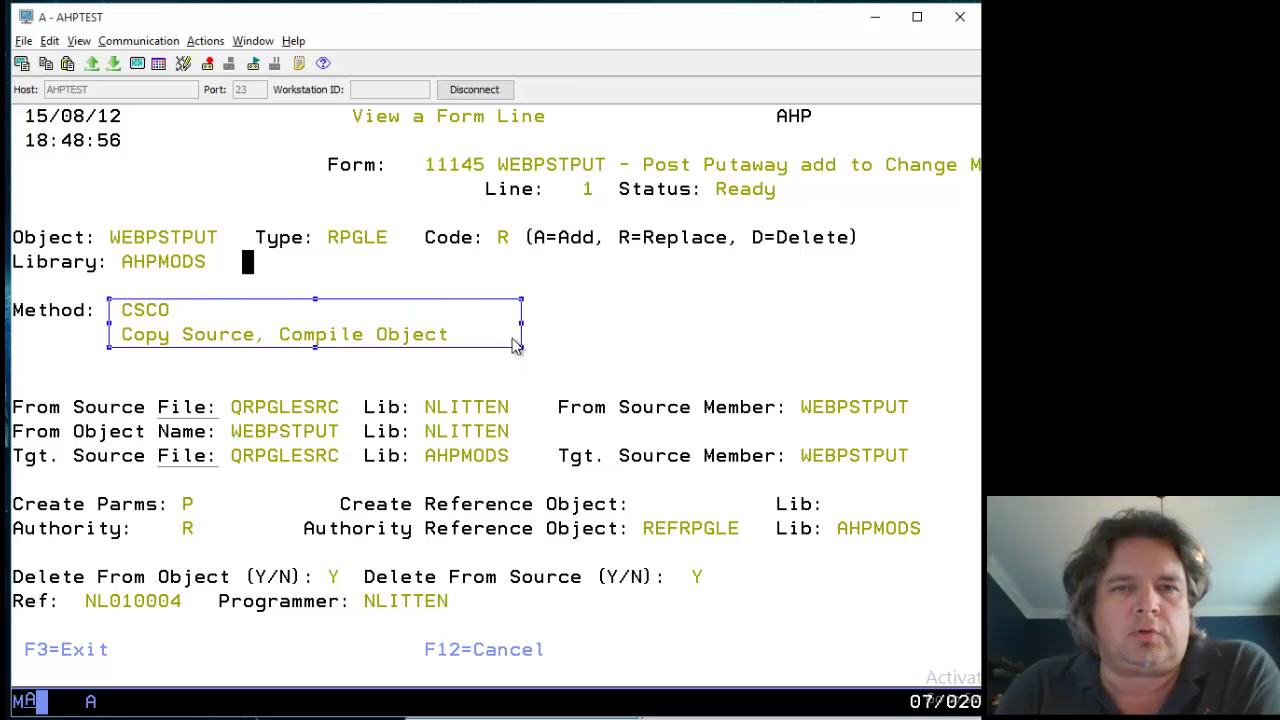
{"action": "left_click", "coordinate": [577, 336]}
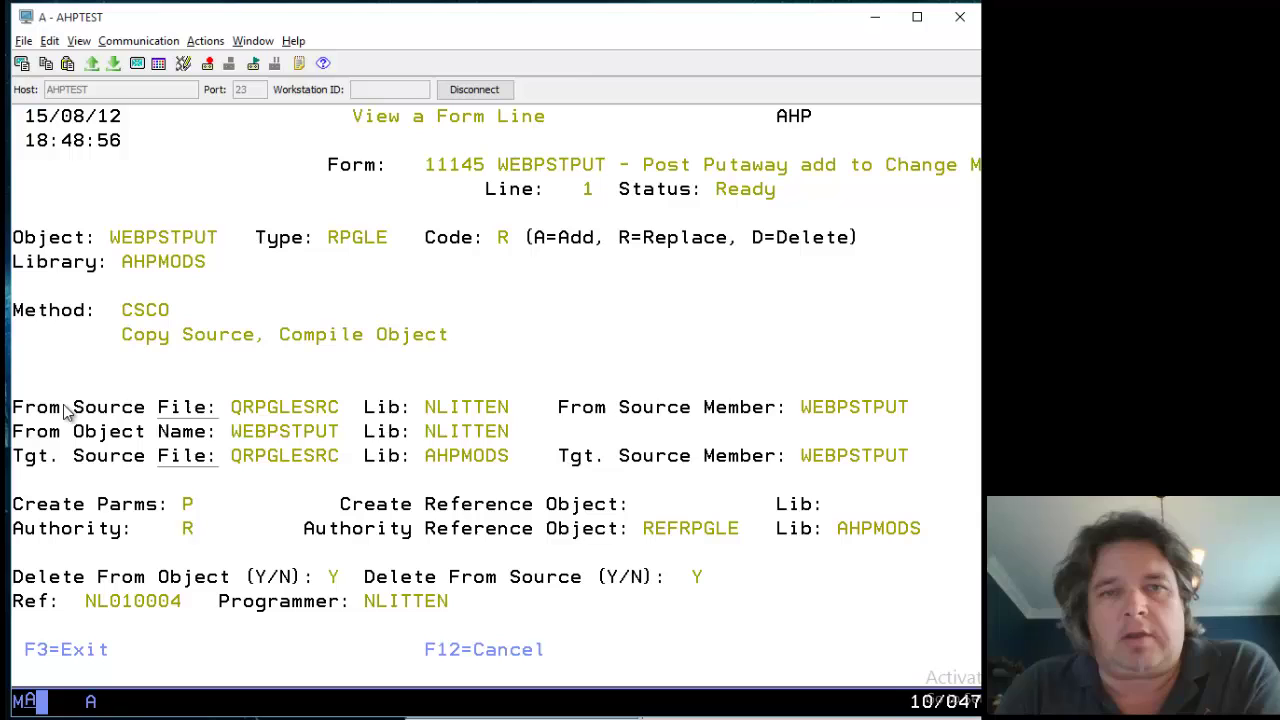
{"action": "left_click_drag", "start_coordinate": [36, 398], "coordinate": [905, 458]}
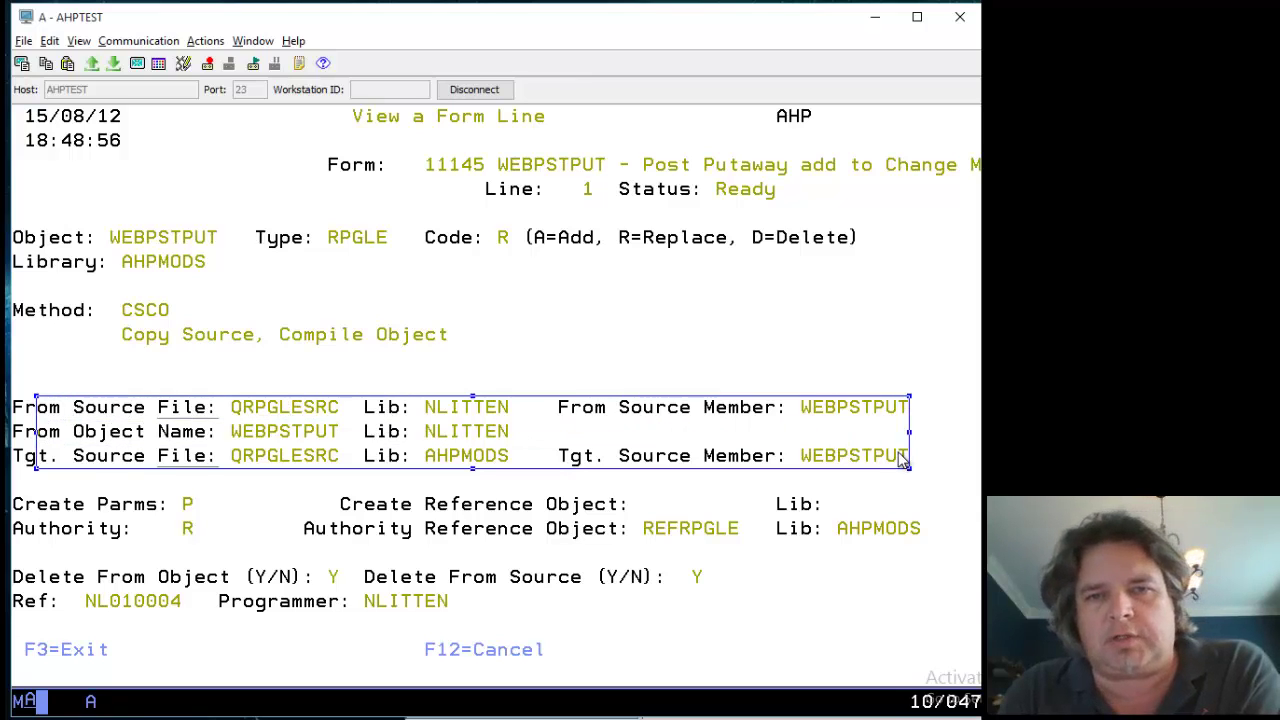
{"action": "left_click", "coordinate": [285, 336]}
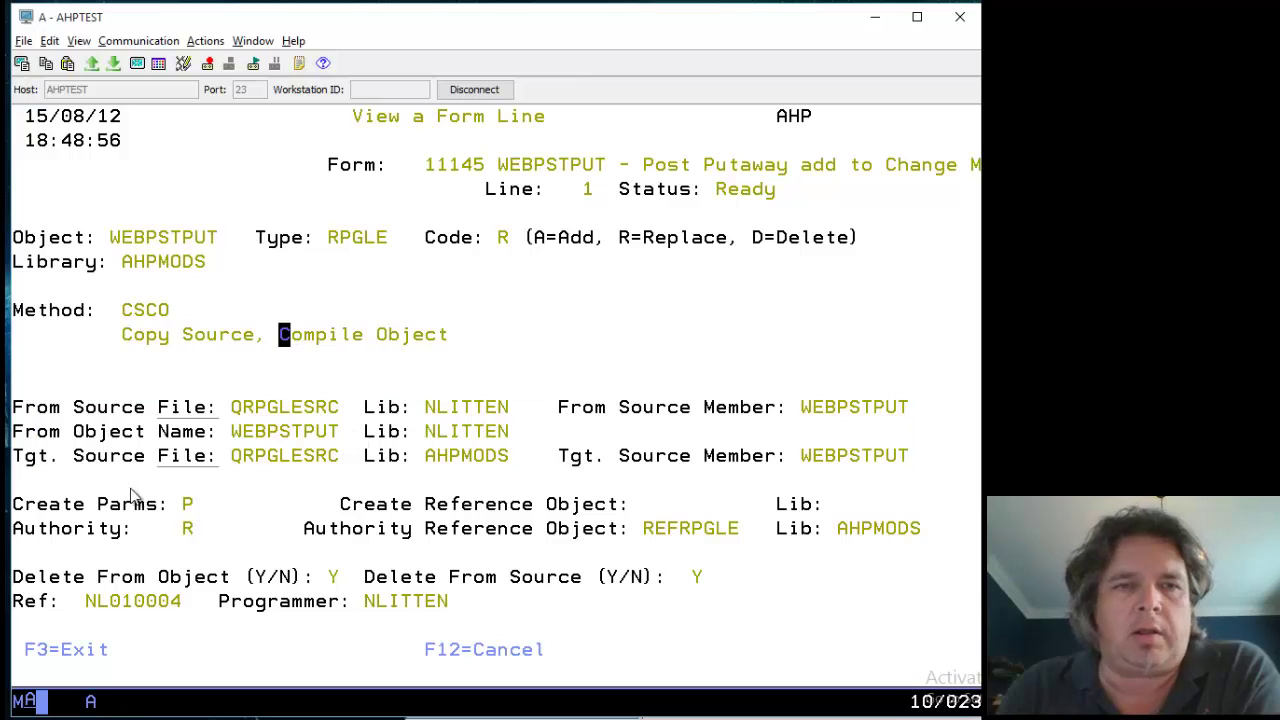
- Review the form line's create parameters, authority and delete settings, and return to the programmer worklist
{"action": "left_click_drag", "start_coordinate": [12, 492], "coordinate": [930, 535]}
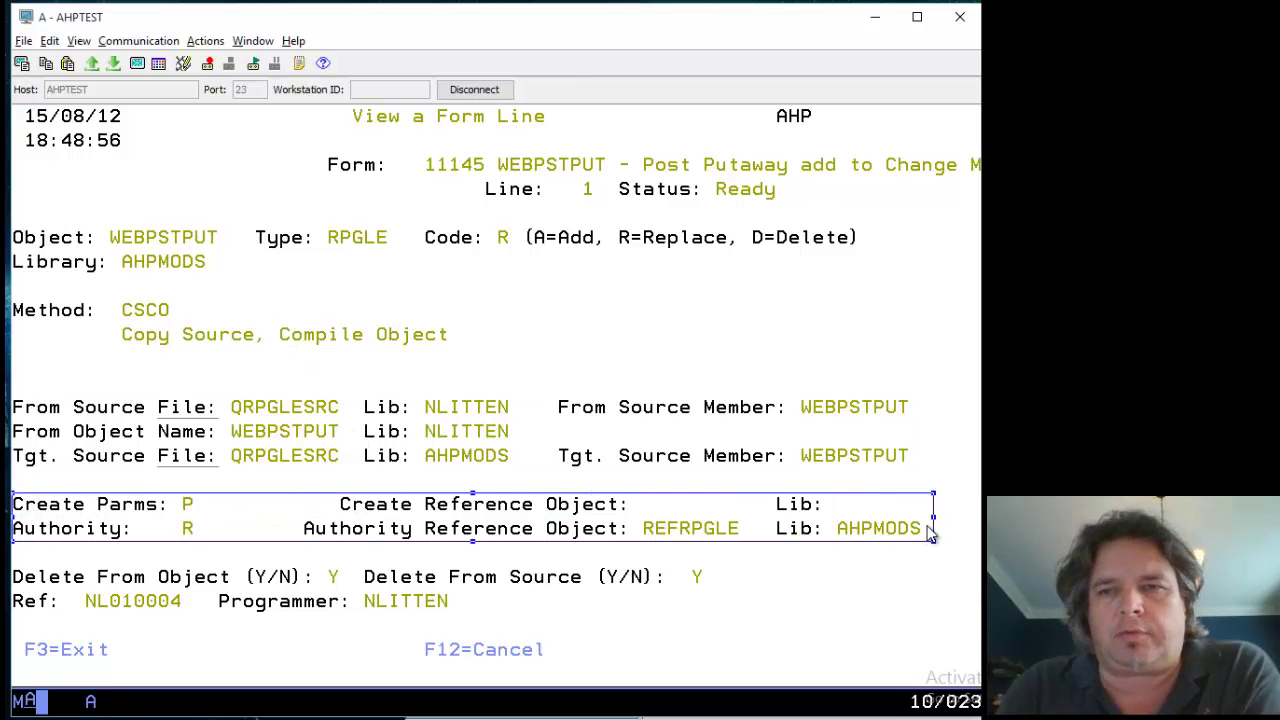
{"action": "left_click", "coordinate": [512, 366]}
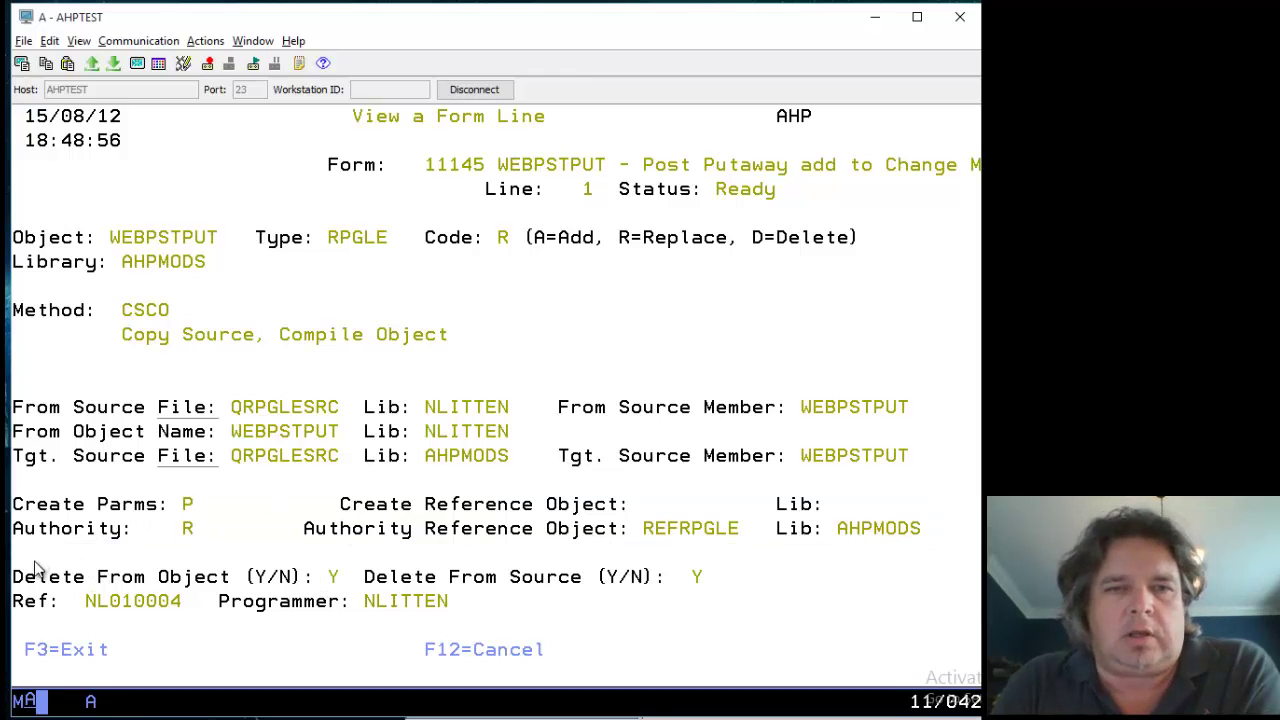
{"action": "left_click_drag", "start_coordinate": [24, 542], "coordinate": [786, 616]}
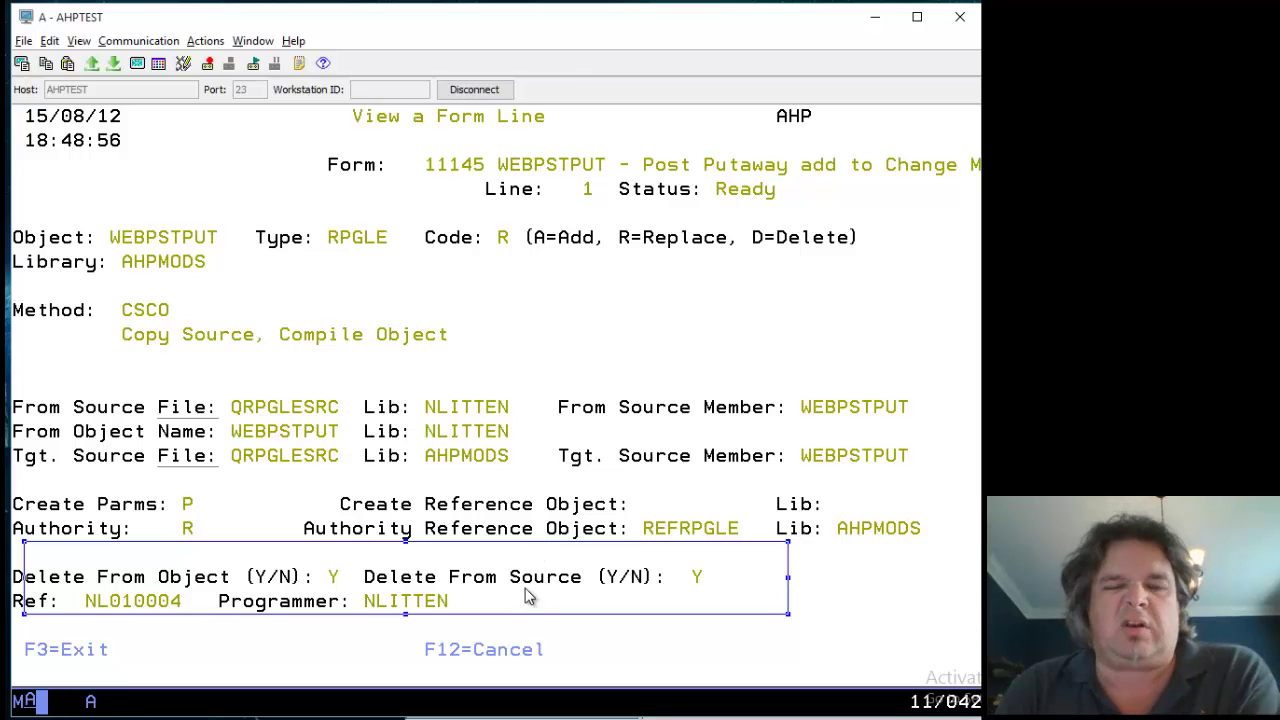
{"action": "left_click", "coordinate": [465, 528]}
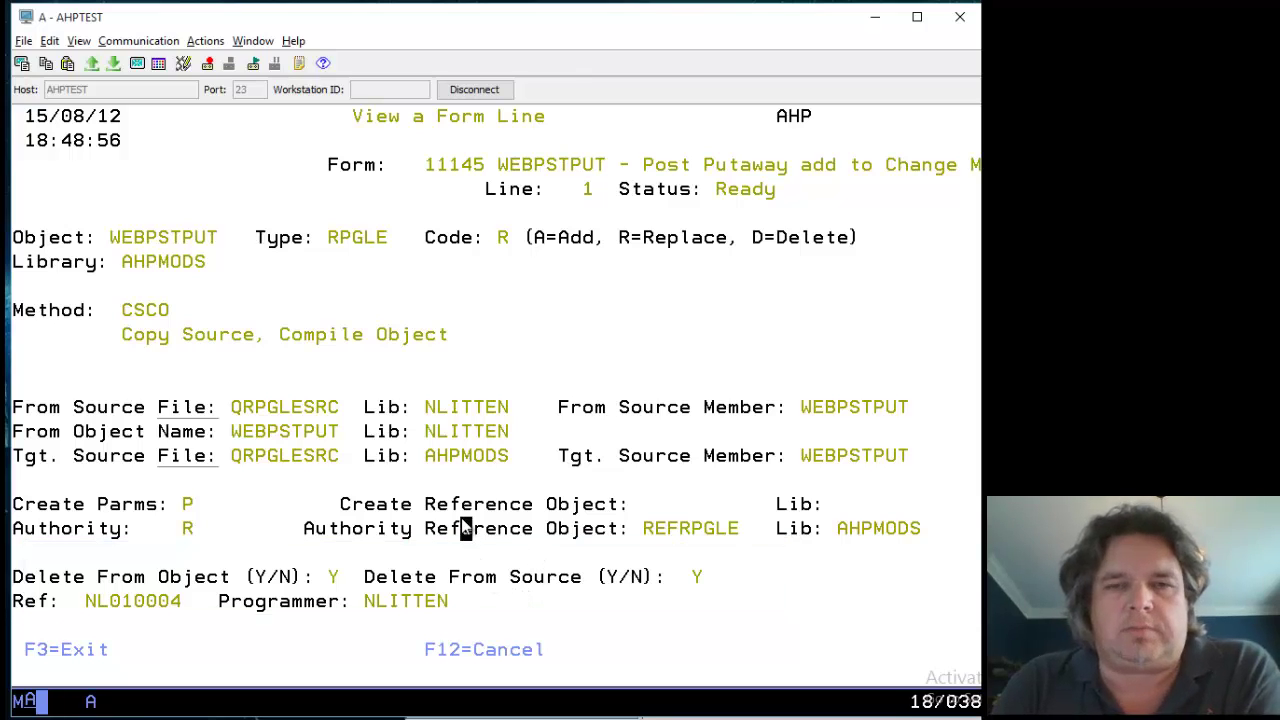
{"action": "left_click", "coordinate": [296, 548]}
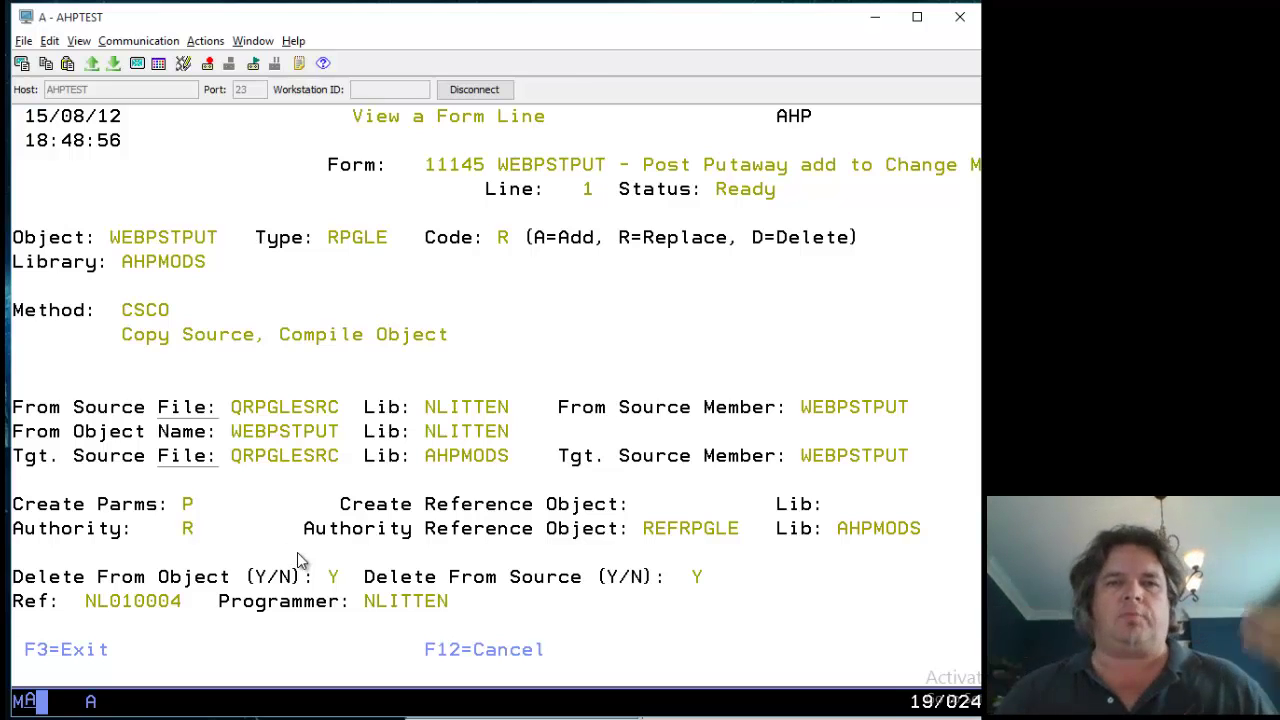
{"action": "key", "text": "F12"}
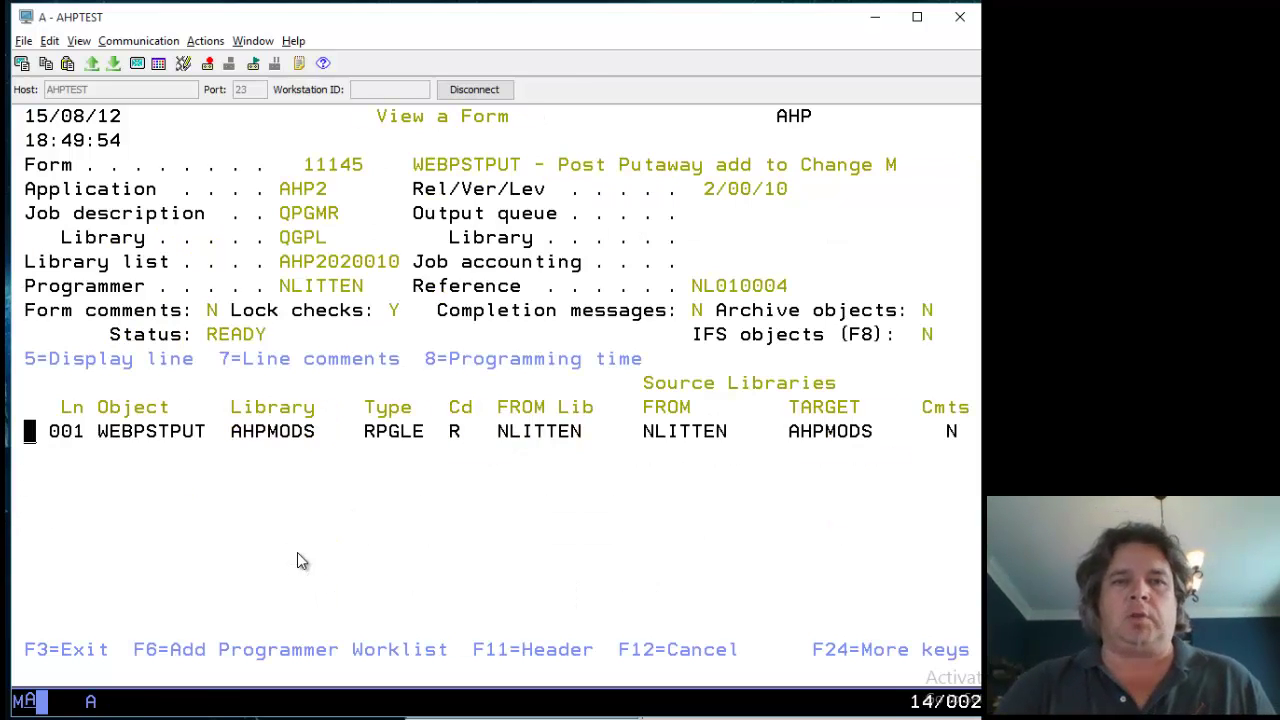
{"action": "key", "text": "F12"}
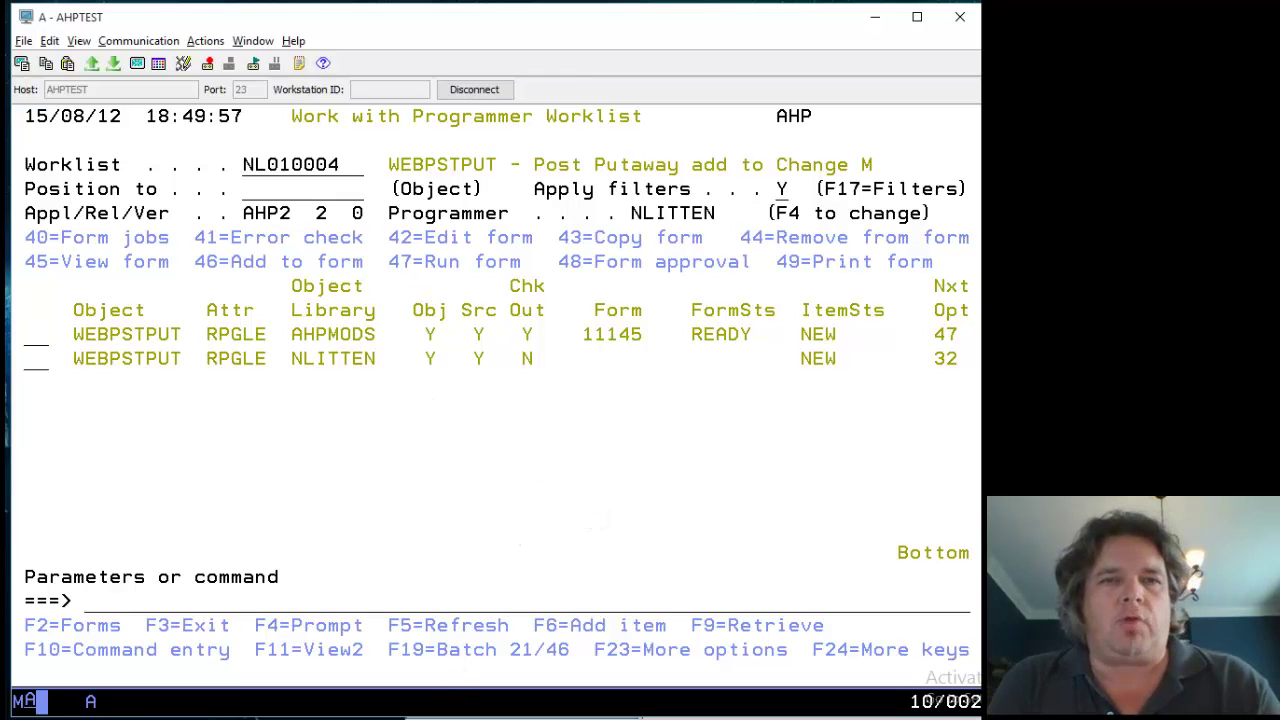
- Request an error check with option 41 on the AHPMODS WEBPSTPUT form and run it interactively
{"action": "type", "text": "41"}
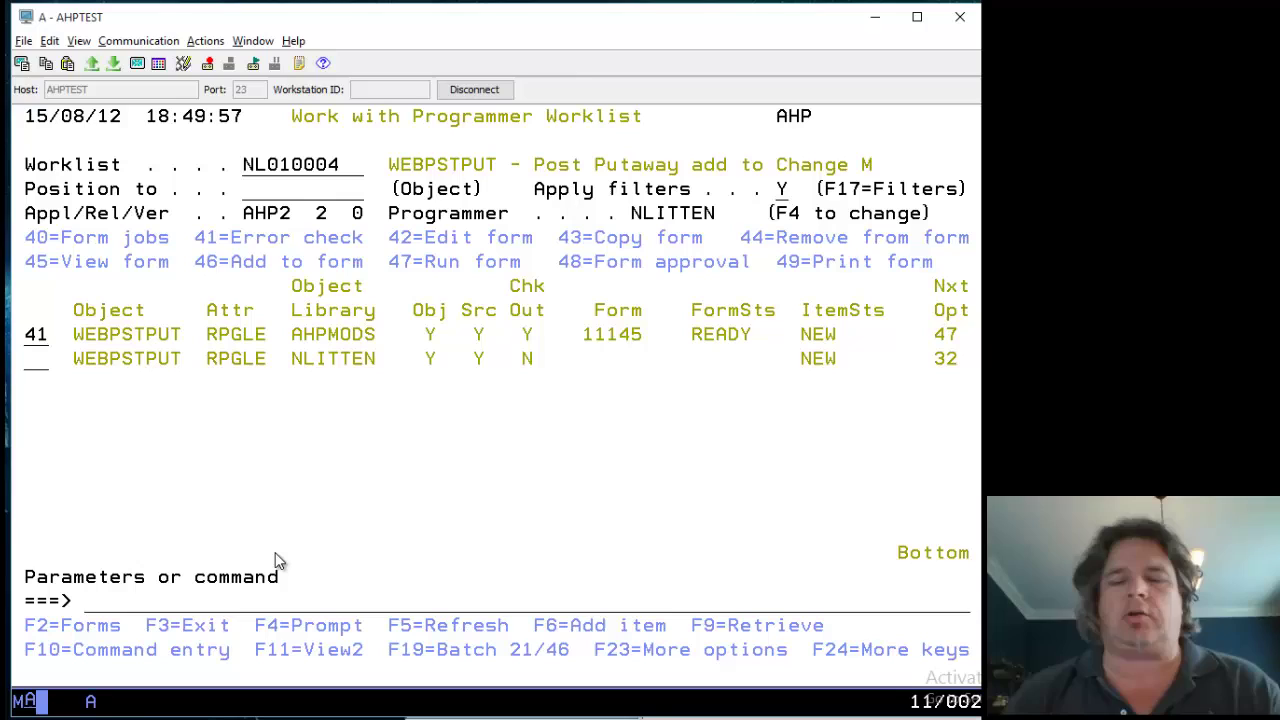
{"action": "key", "text": "Up"}
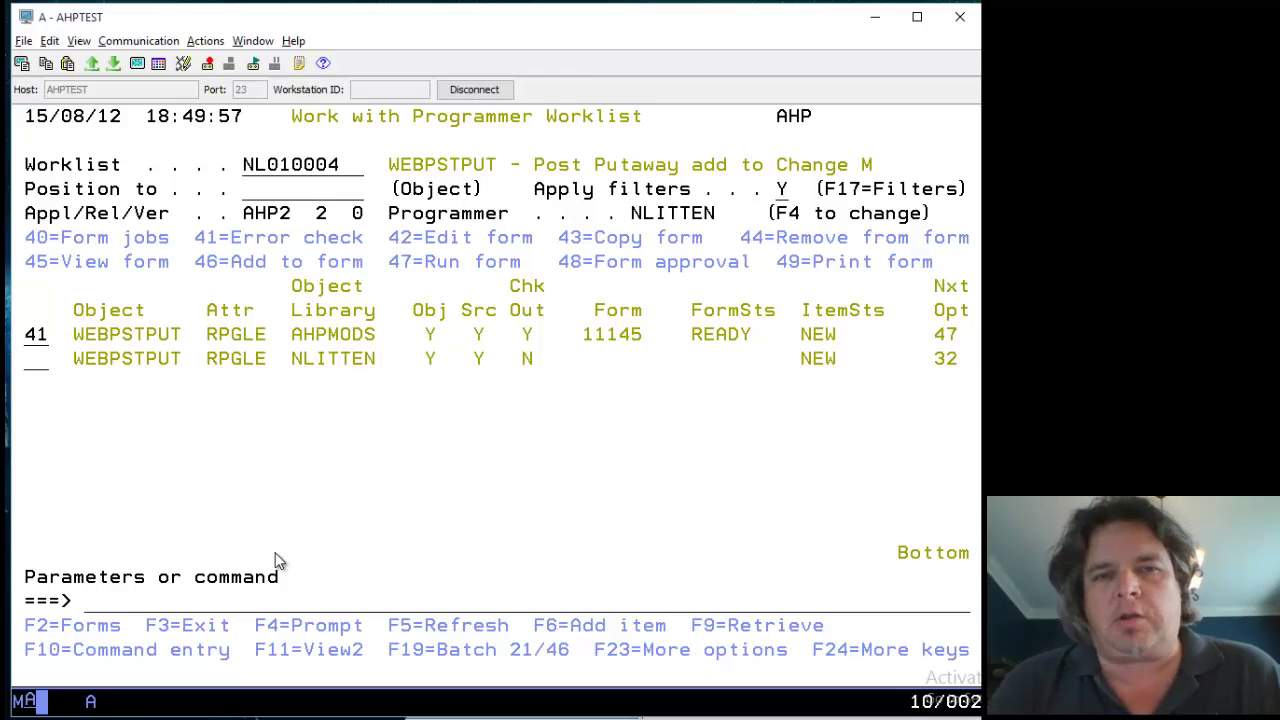
{"action": "key", "text": "Up"}
{"action": "key", "text": "Up"}
{"action": "key", "text": "Up"}
{"action": "key", "text": "Down"}
{"action": "key", "text": "Down"}
{"action": "key", "text": "Down"}
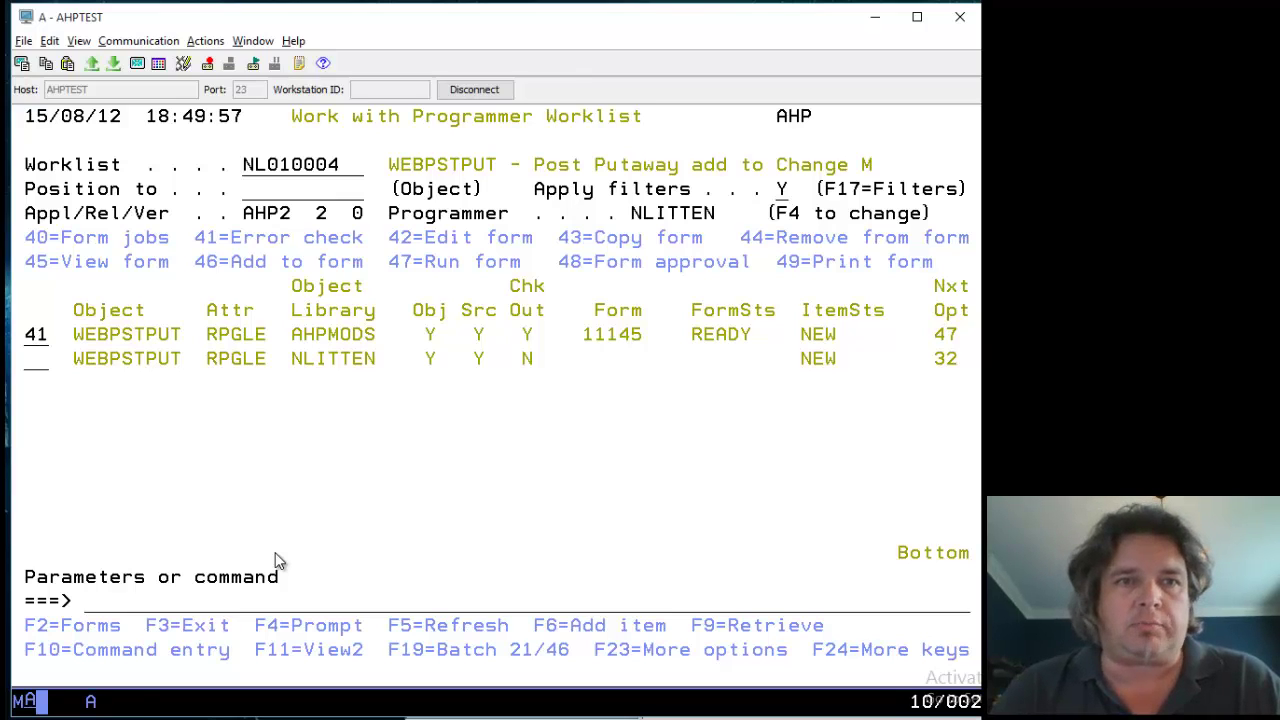
{"action": "key", "text": "Return"}
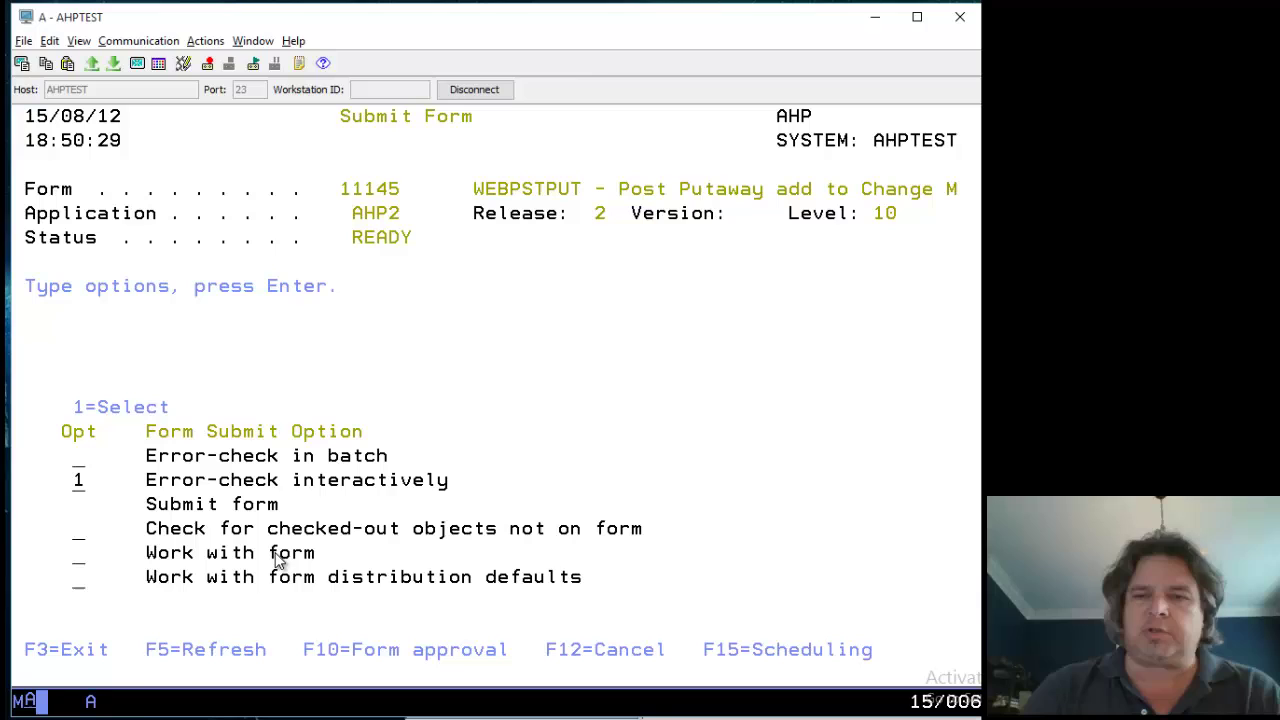
{"action": "key", "text": "Return"}
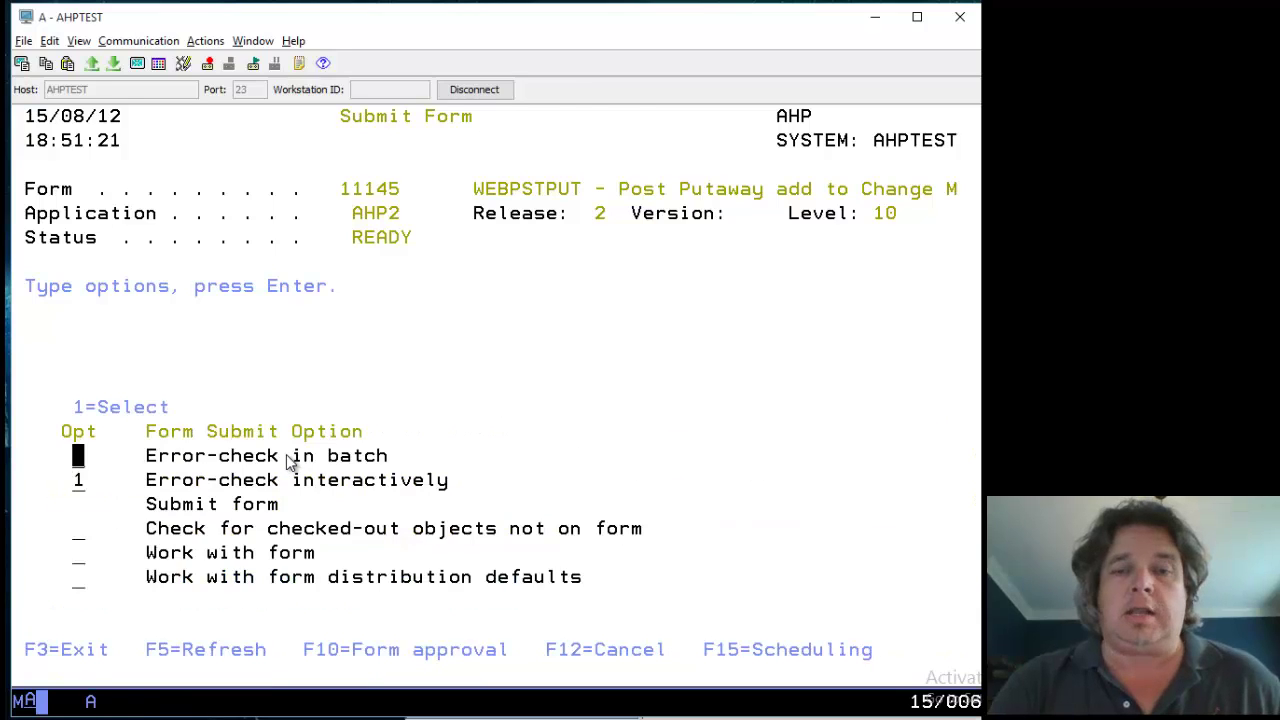
- Leave the form submission and list the WEBPSTPUT programs across all user libraries with the command wrkpgm *allusr/webpstput
{"action": "key", "text": "F12"}
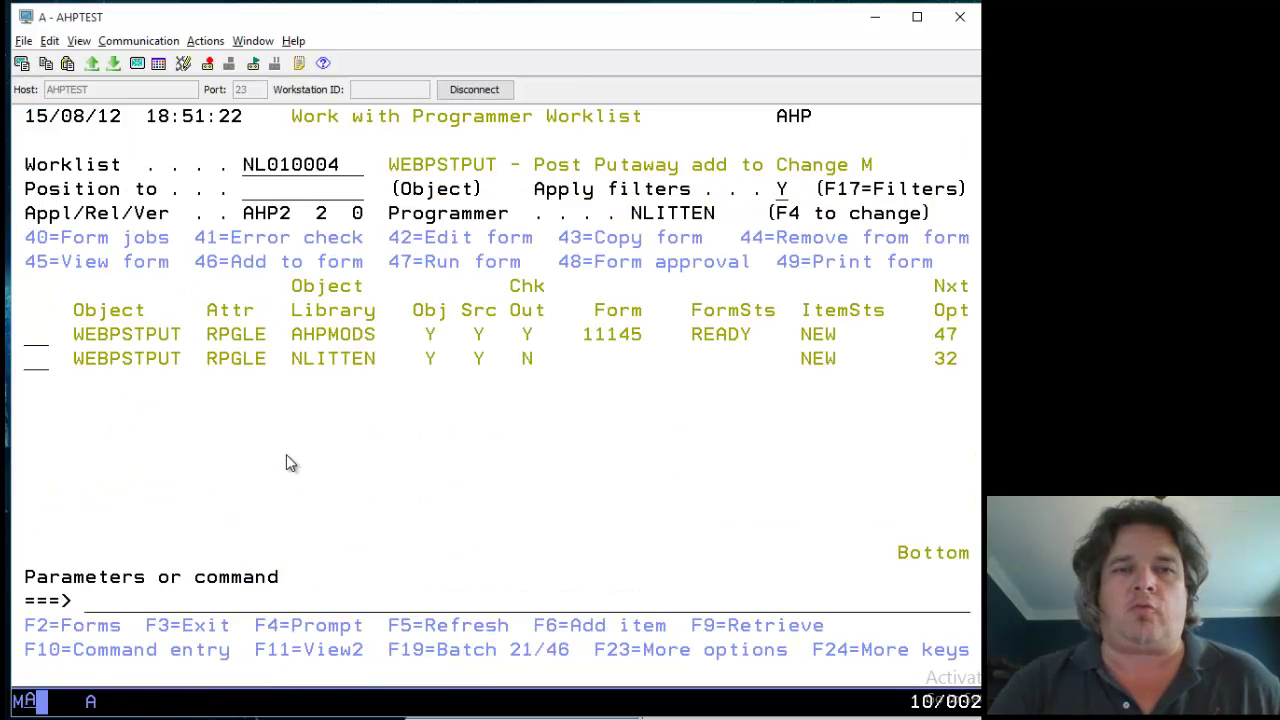
{"action": "key", "text": "Down"}
{"action": "key", "text": "Down"}
{"action": "key", "text": "Down"}
{"action": "key", "text": "Tab"}
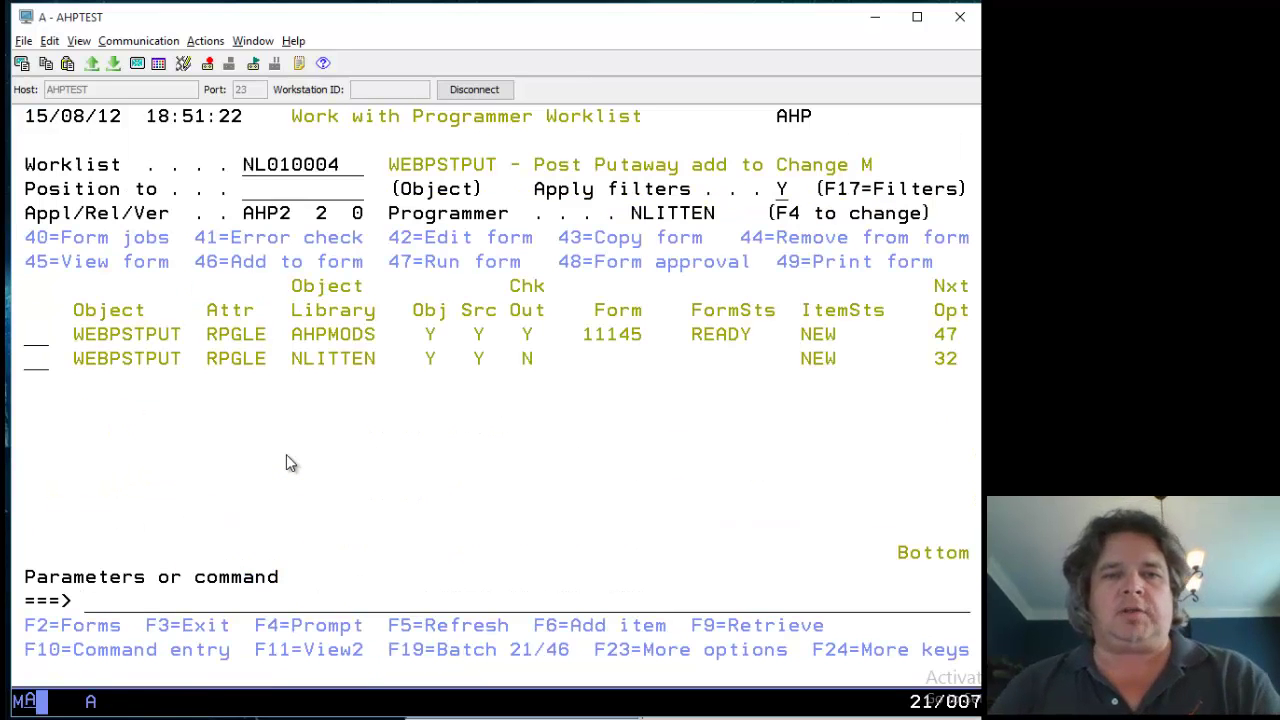
{"action": "type", "text": "wrkobj"}
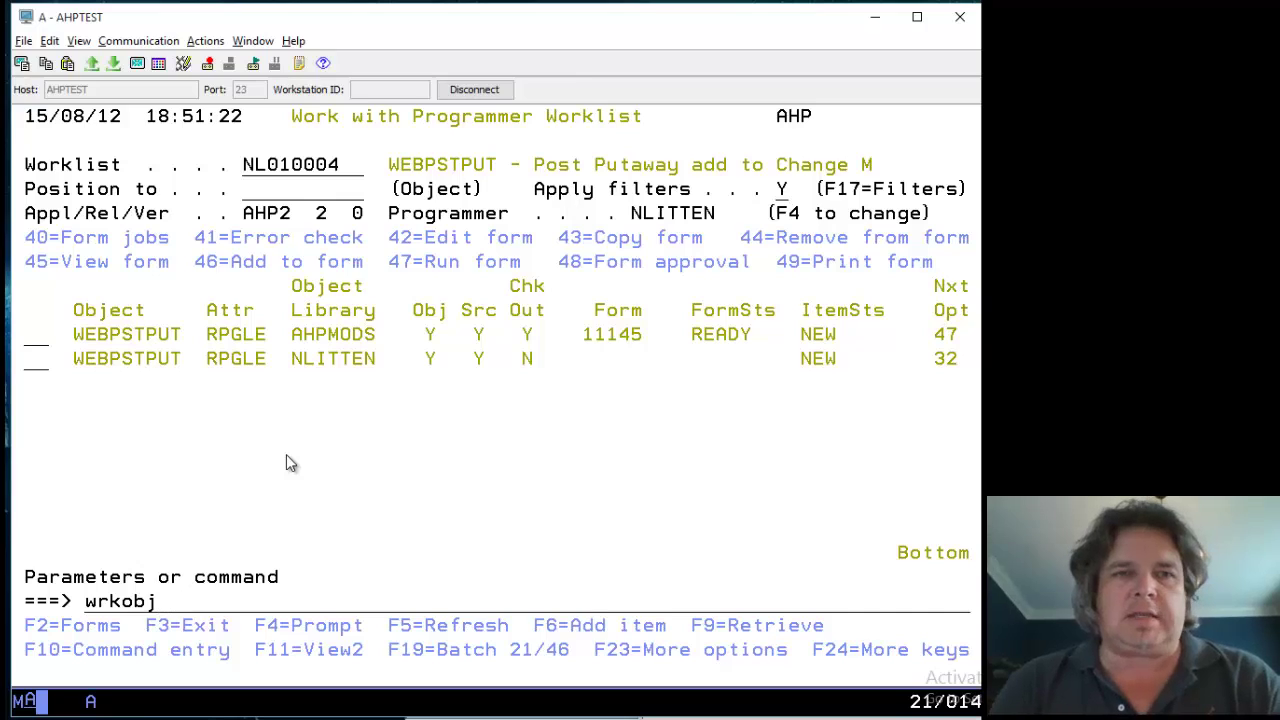
{"action": "key", "text": "BackSpace"}
{"action": "key", "text": "BackSpace"}
{"action": "key", "text": "BackSpace"}
{"action": "key", "text": "BackSpace"}
{"action": "type", "text": "pg"}
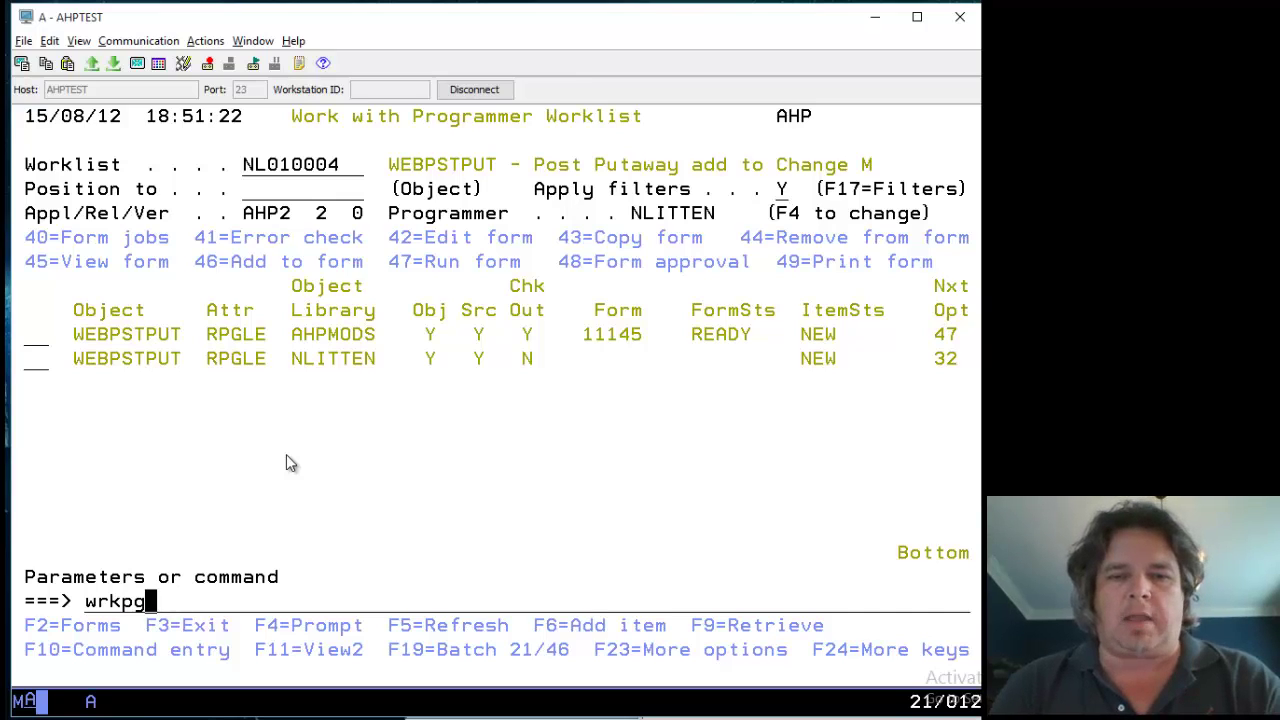
{"action": "type", "text": "m *allusr/"}
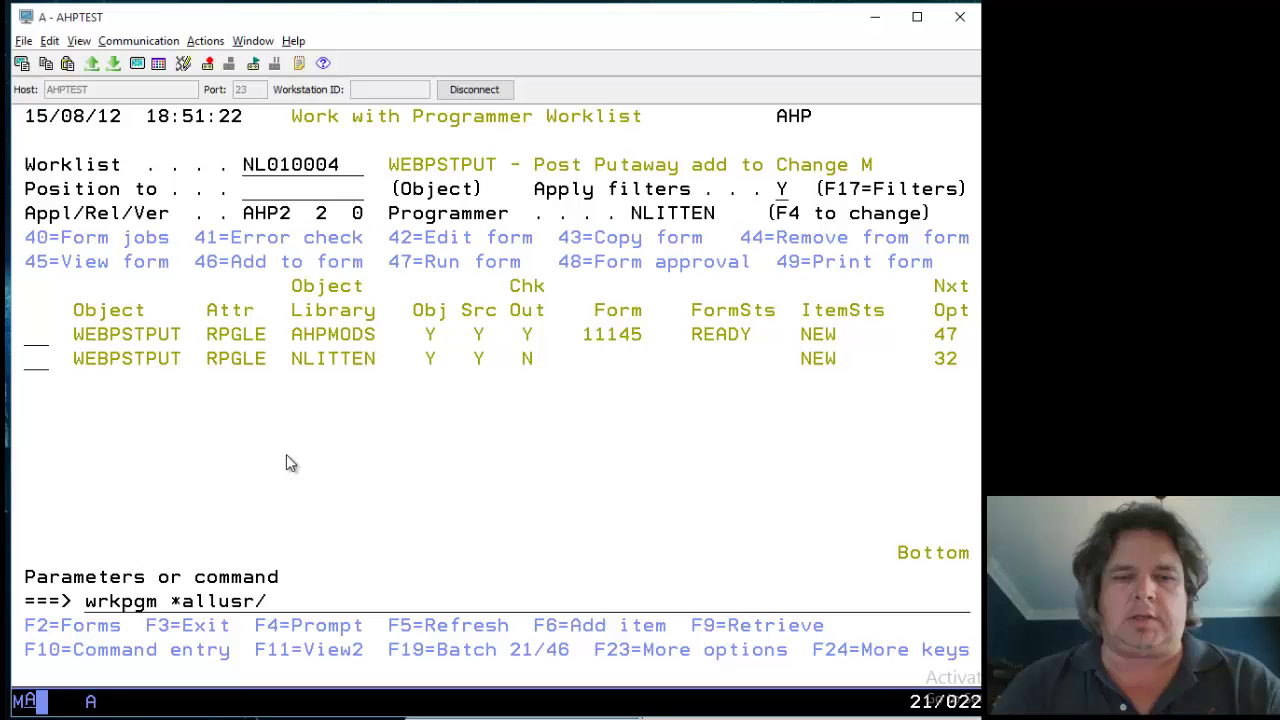
{"action": "type", "text": "webpstput"}
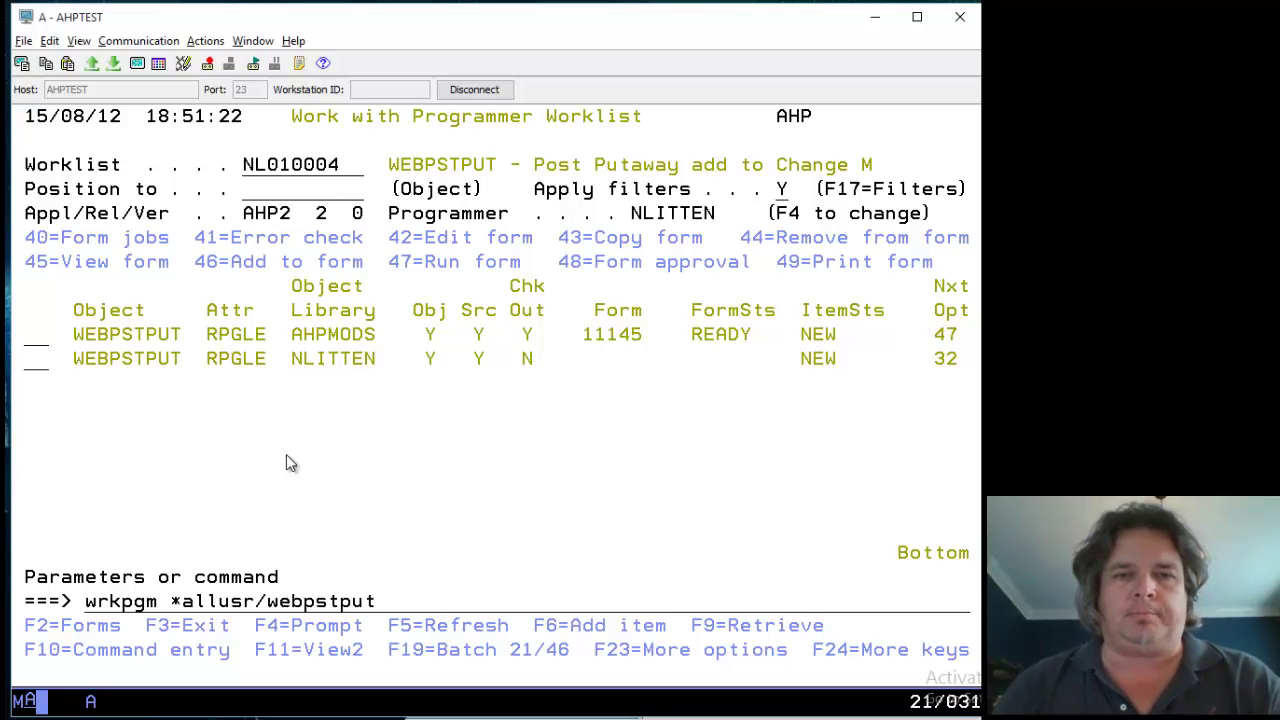
{"action": "key", "text": "Return"}
{"action": "key", "text": "Down"}
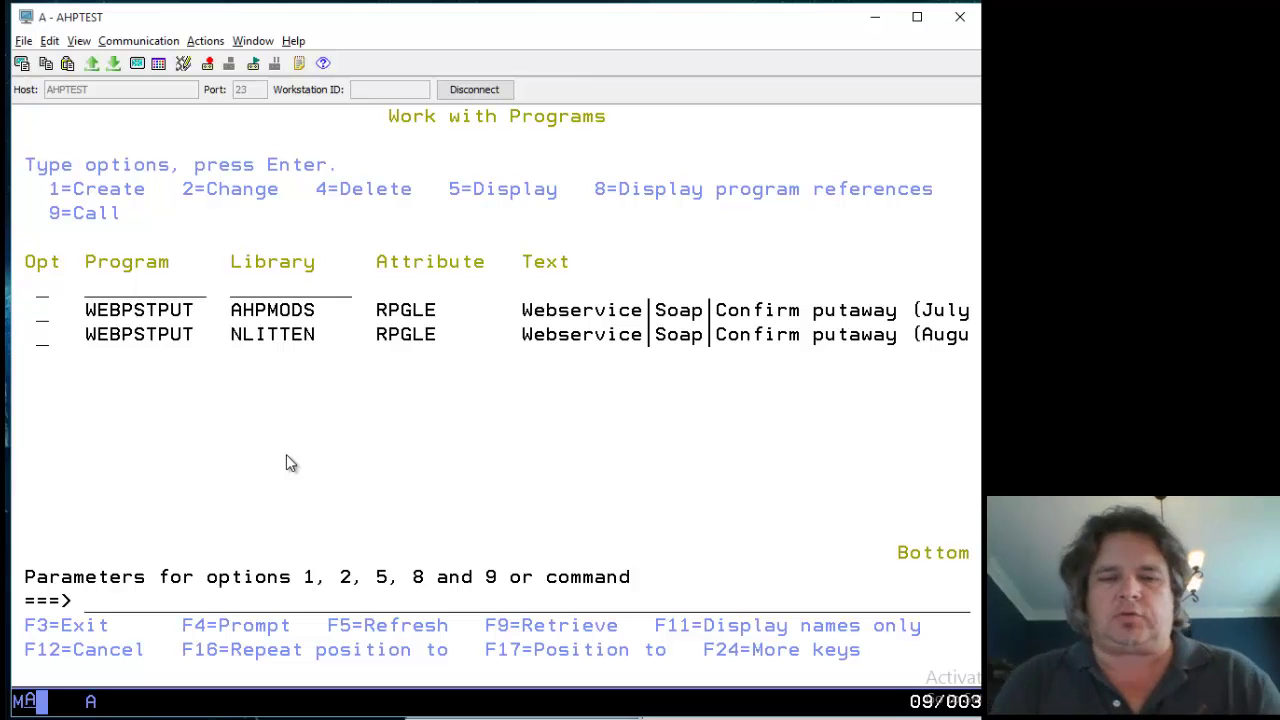
- Compare the text descriptions of WEBPSTPUT in AHPMODS and in the programmer's own library, and return to the programmer worklist
{"action": "left_click_drag", "start_coordinate": [903, 308], "coordinate": [972, 314]}
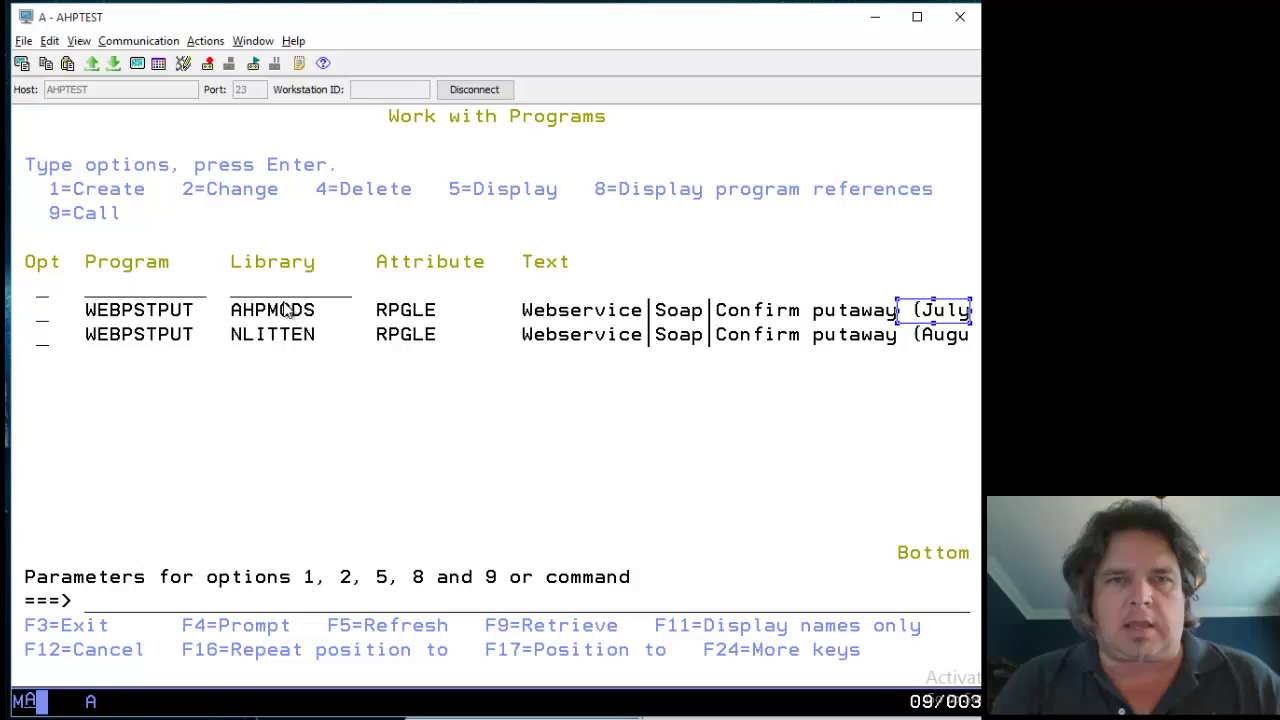
{"action": "left_click_drag", "start_coordinate": [62, 338], "coordinate": [972, 336]}
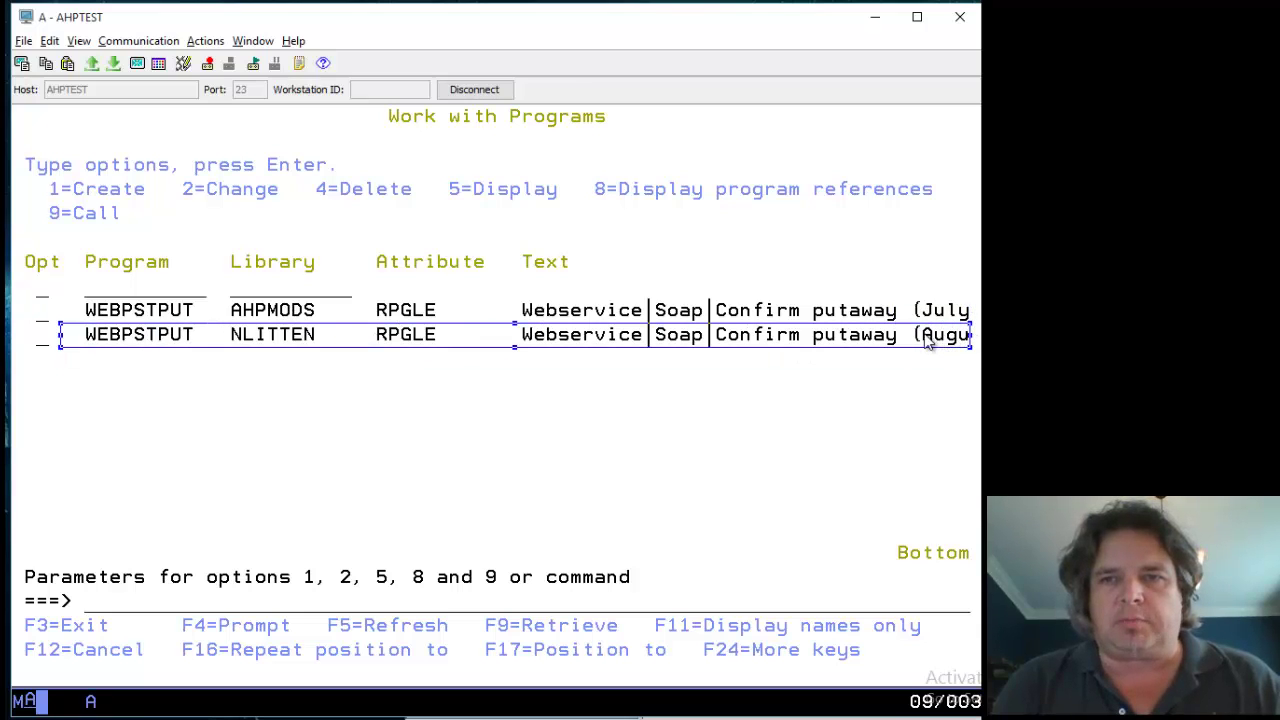
{"action": "left_click", "coordinate": [817, 288]}
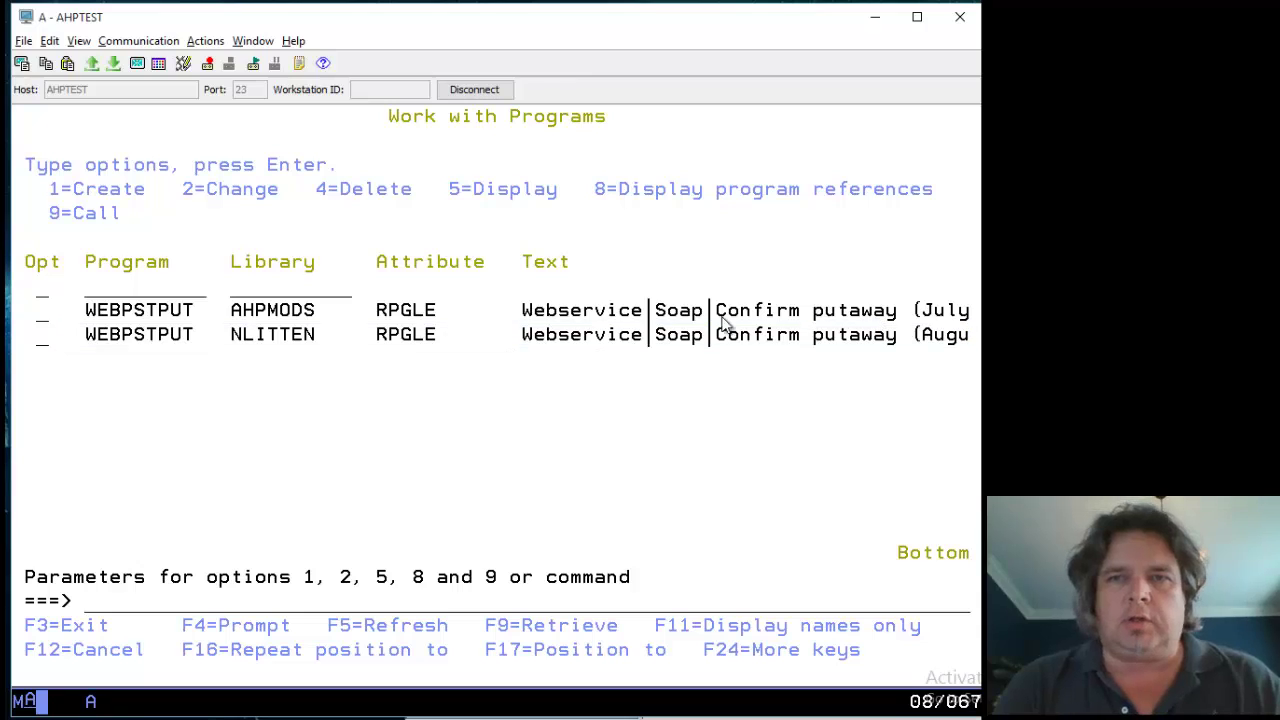
{"action": "left_click_drag", "start_coordinate": [76, 340], "coordinate": [968, 342]}
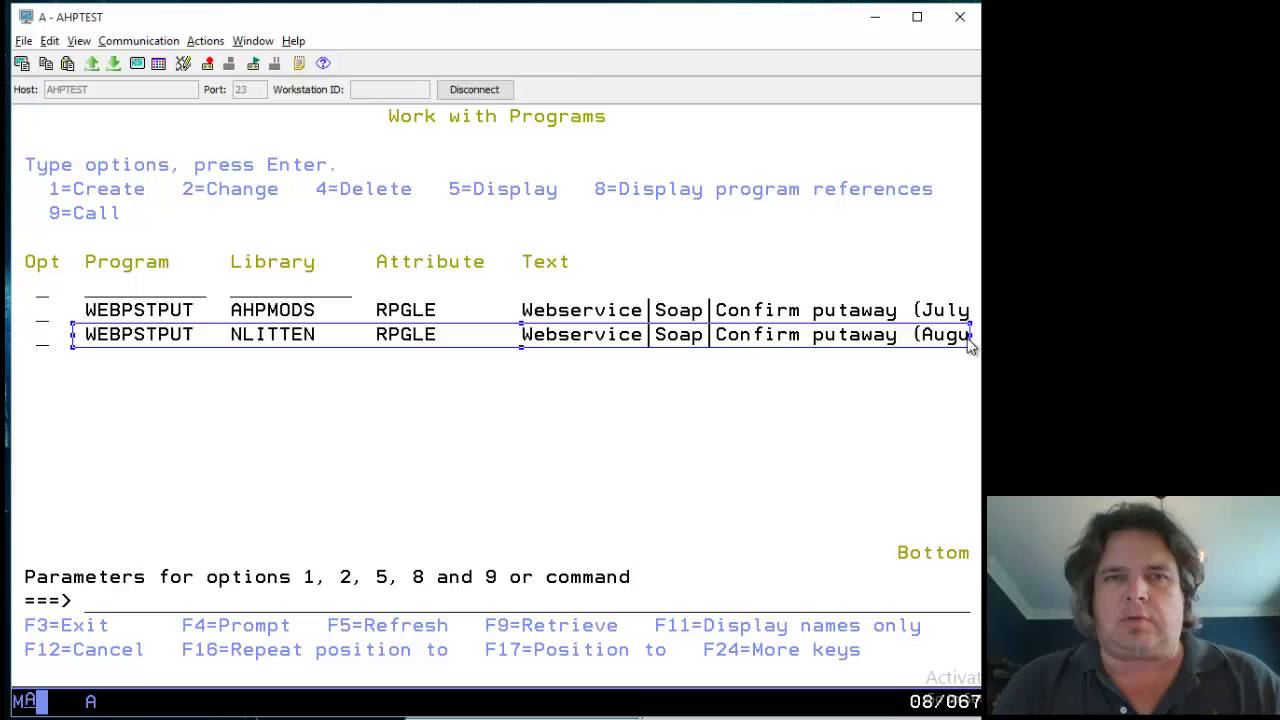
{"action": "left_click", "coordinate": [614, 289]}
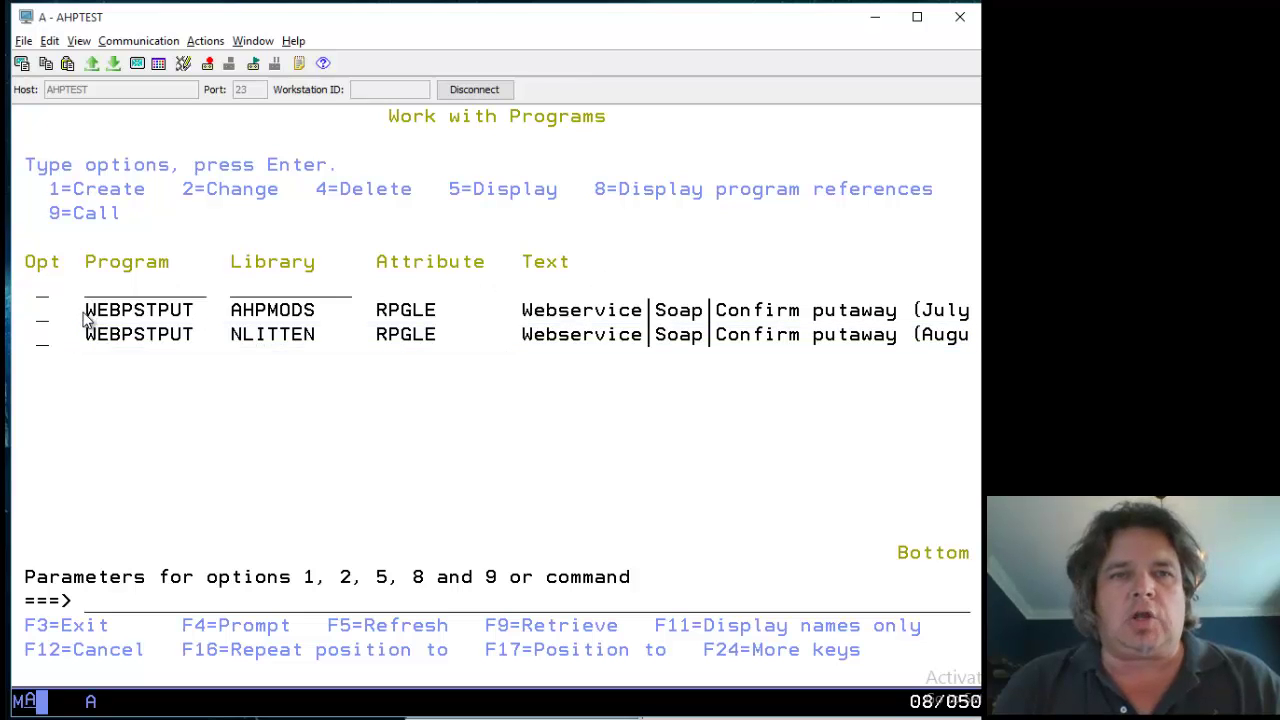
{"action": "left_click_drag", "start_coordinate": [85, 316], "coordinate": [958, 318]}
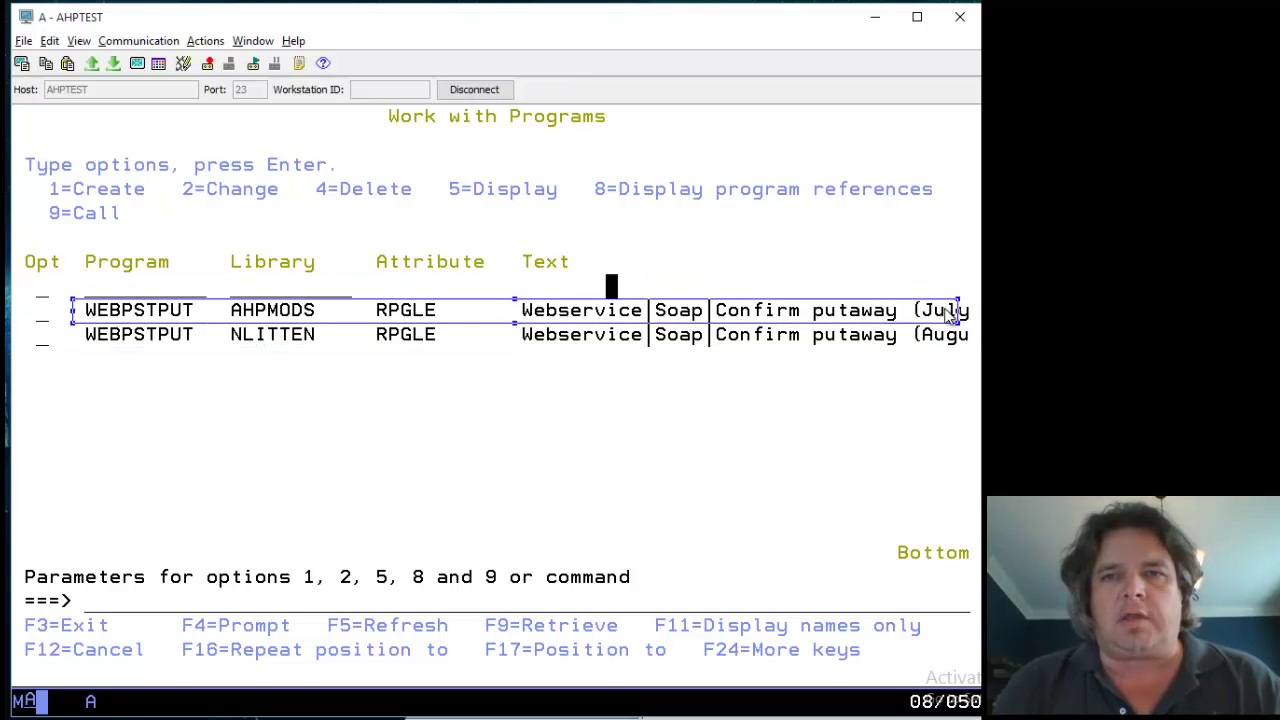
{"action": "left_click", "coordinate": [478, 283]}
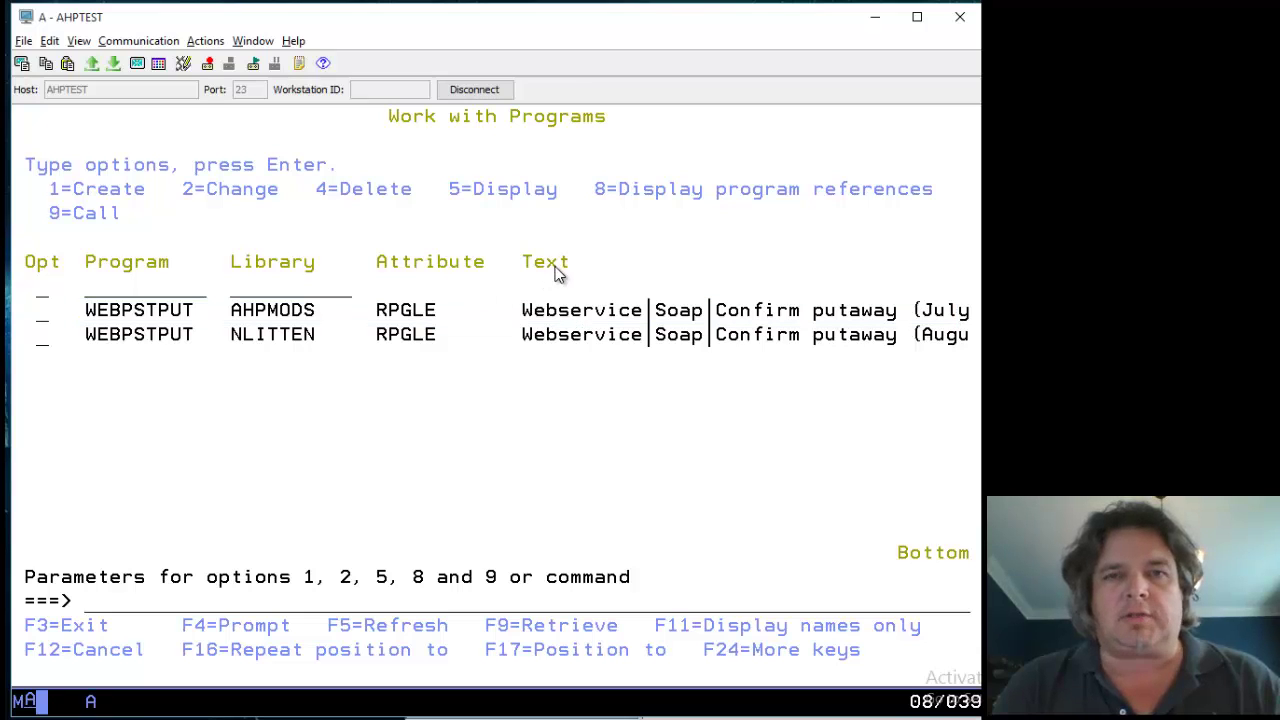
{"action": "left_click", "coordinate": [612, 282]}
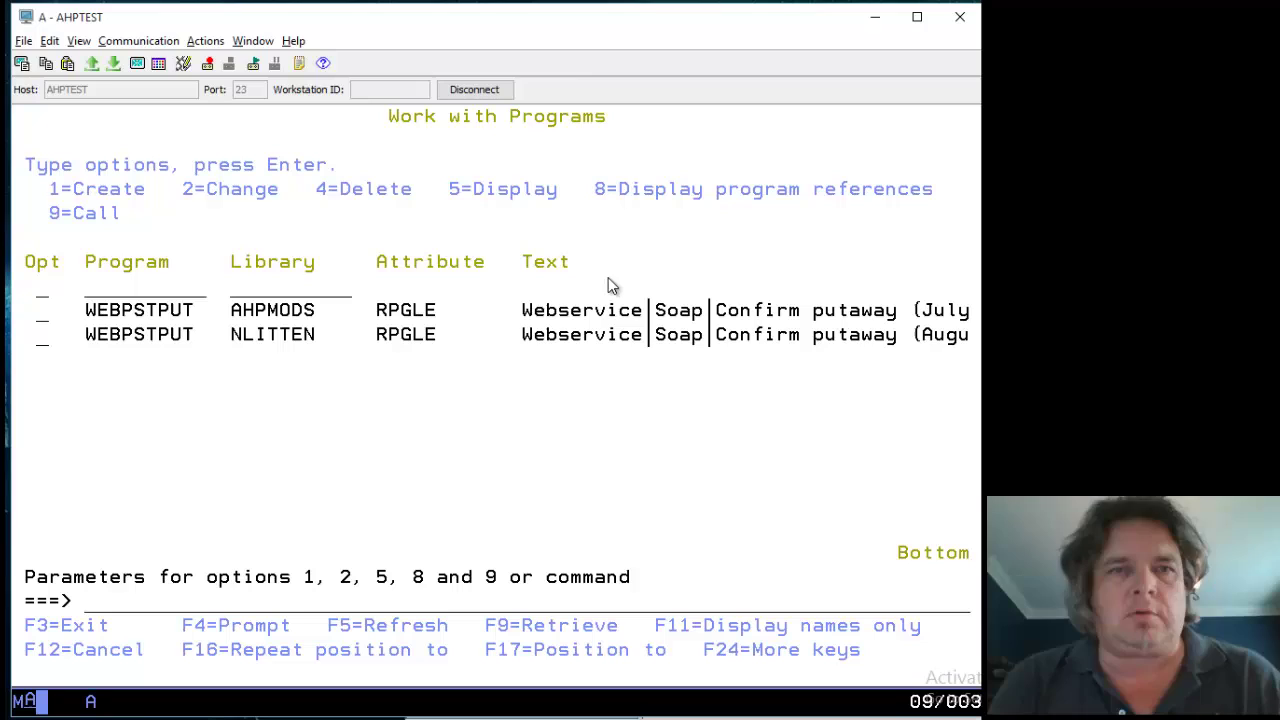
{"action": "key", "text": "Tab"}
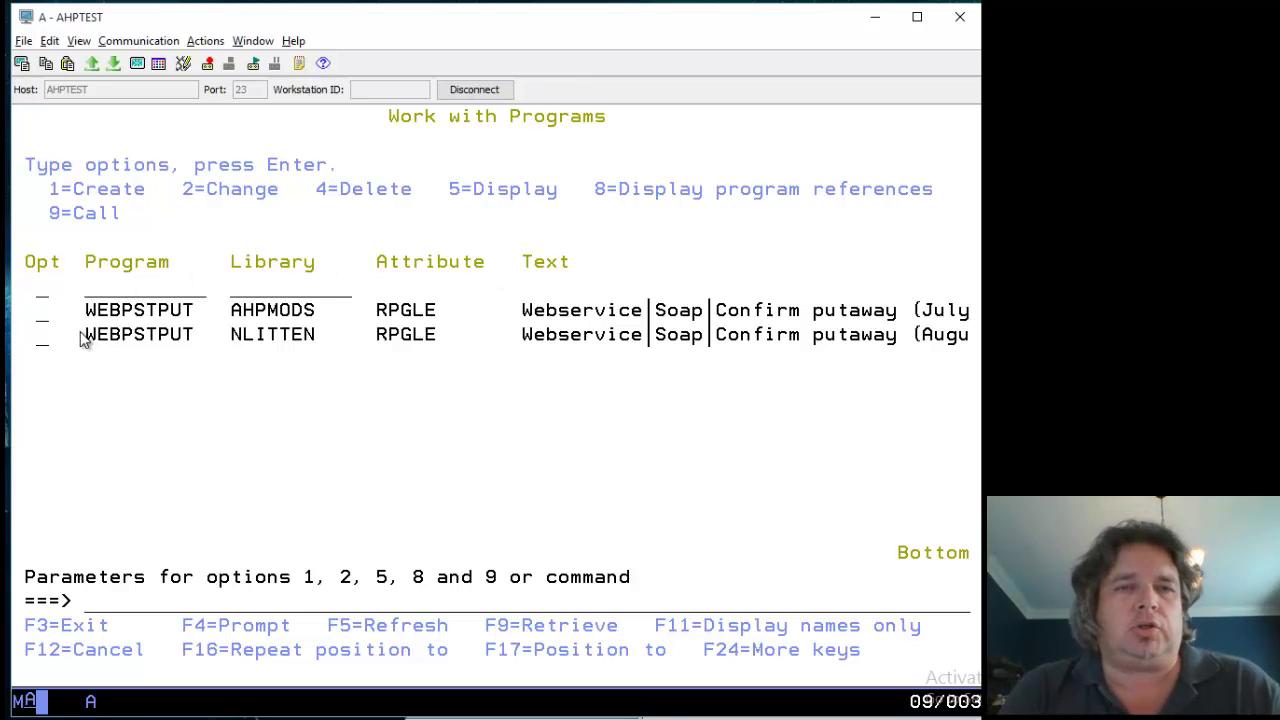
{"action": "left_click_drag", "start_coordinate": [86, 337], "coordinate": [627, 350]}
{"action": "left_click", "coordinate": [630, 380]}
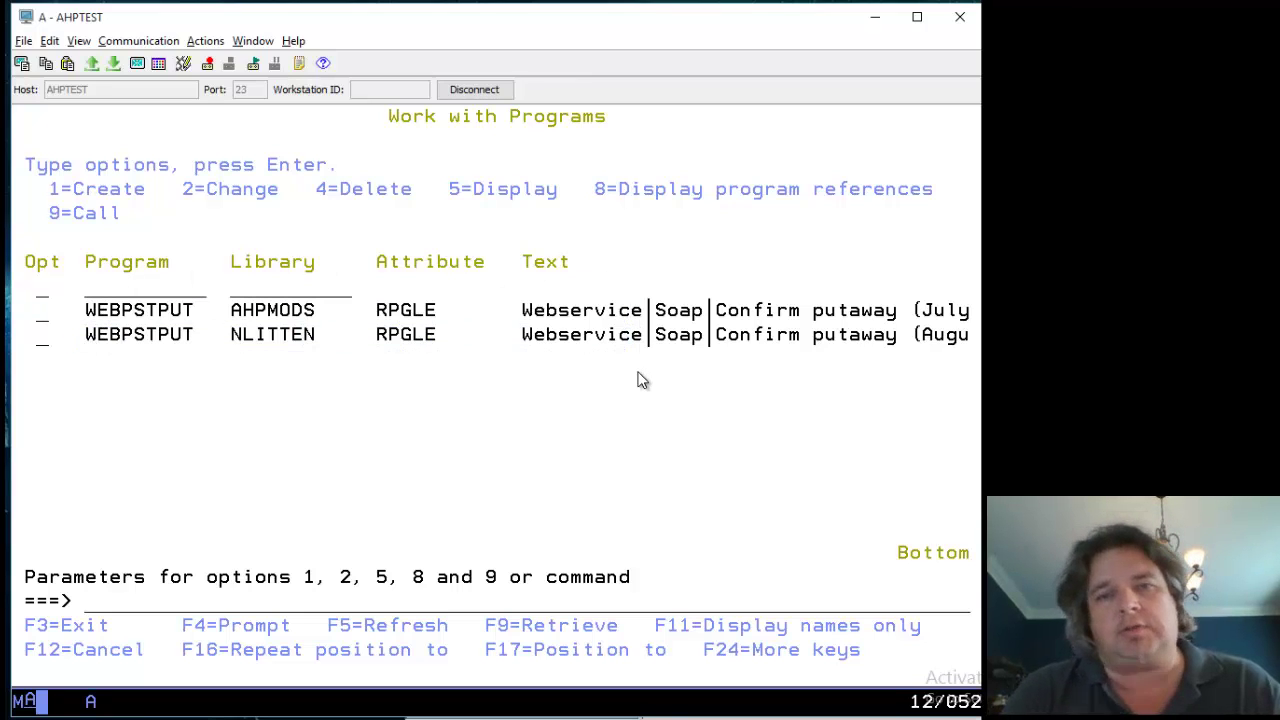
{"action": "key", "text": "F3"}
{"action": "key", "text": "Return"}
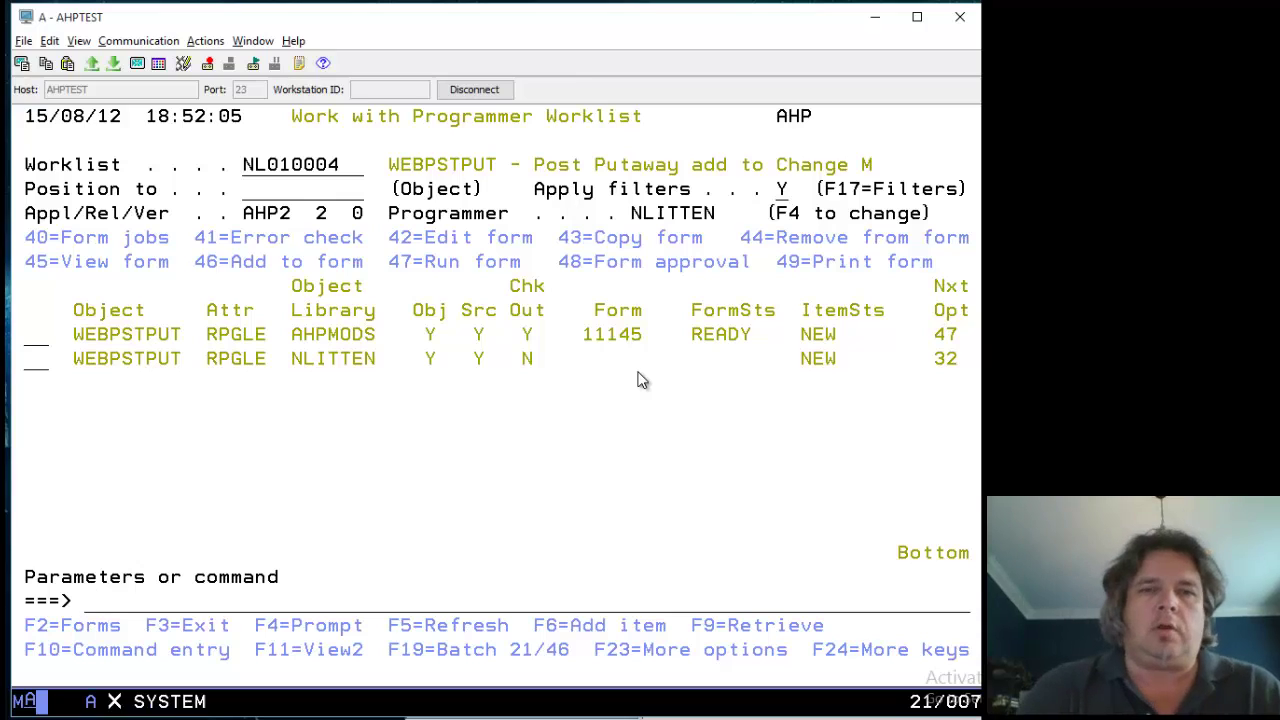
- Request a form run with option 47 for WEBPSTPUT in AHPMODS and accept the preselected submit options
{"action": "type", "text": "47"}
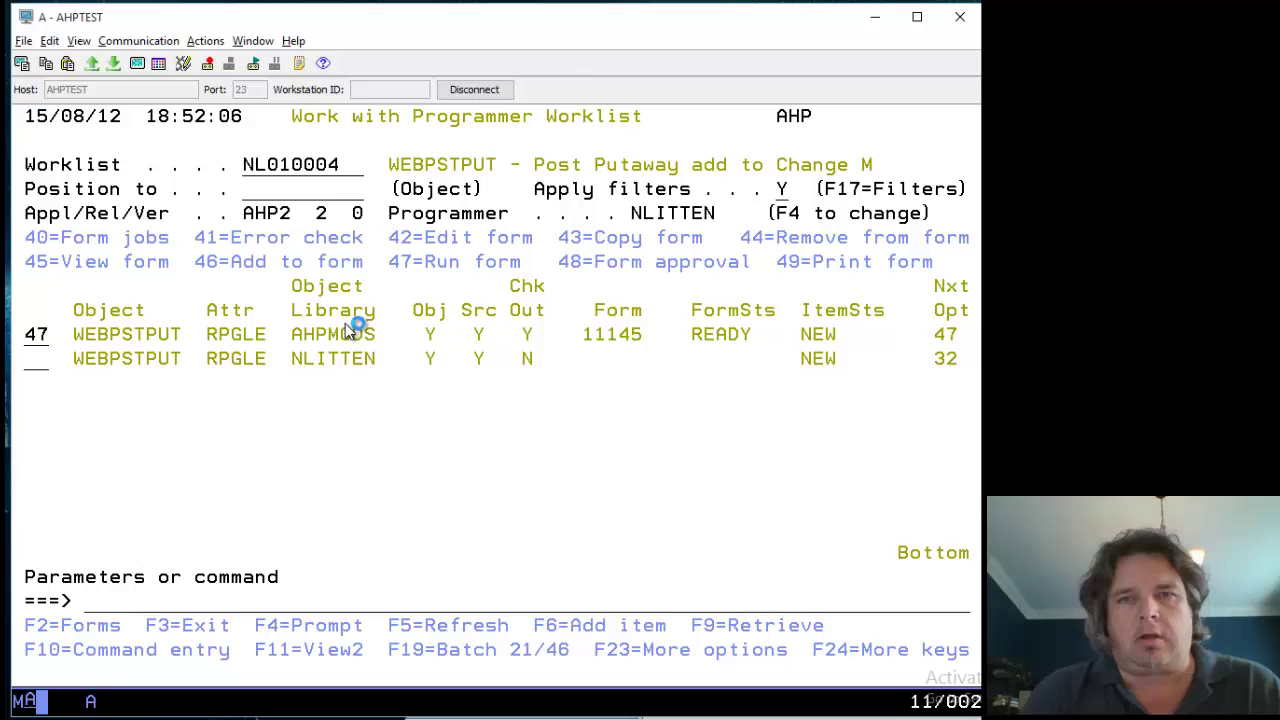
{"action": "left_click_drag", "start_coordinate": [381, 265], "coordinate": [534, 274]}
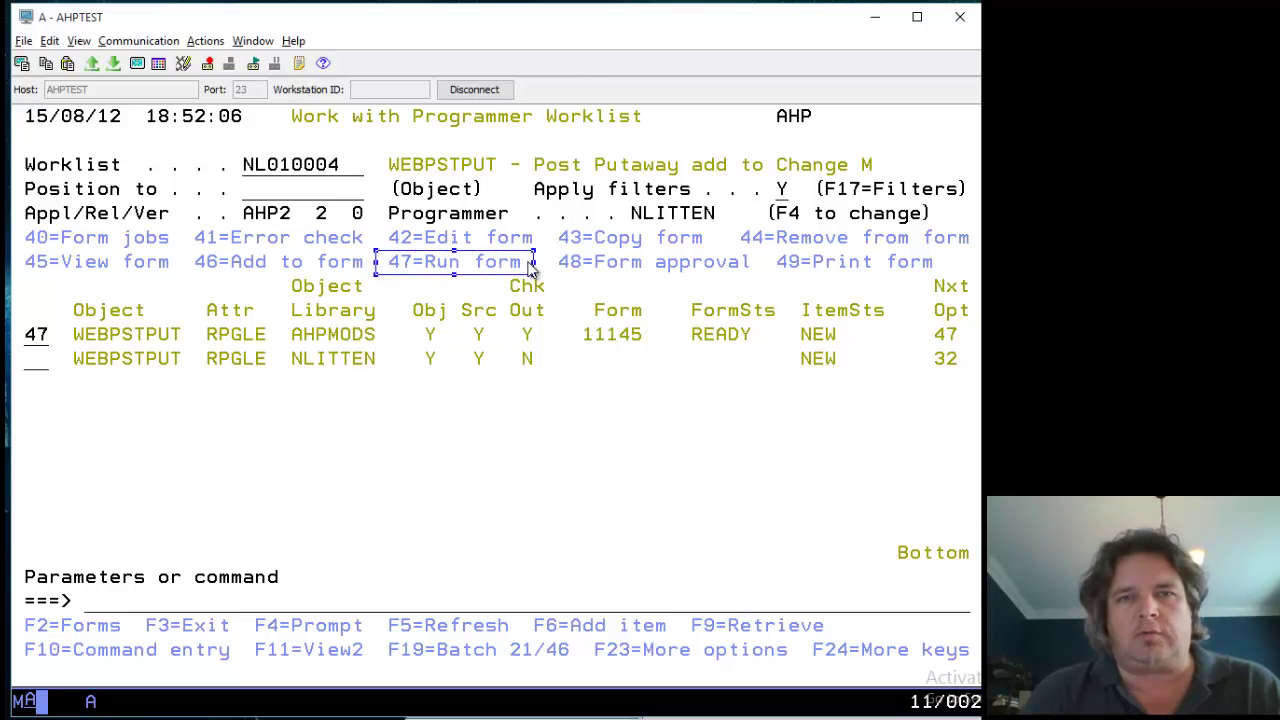
{"action": "left_click", "coordinate": [492, 505]}
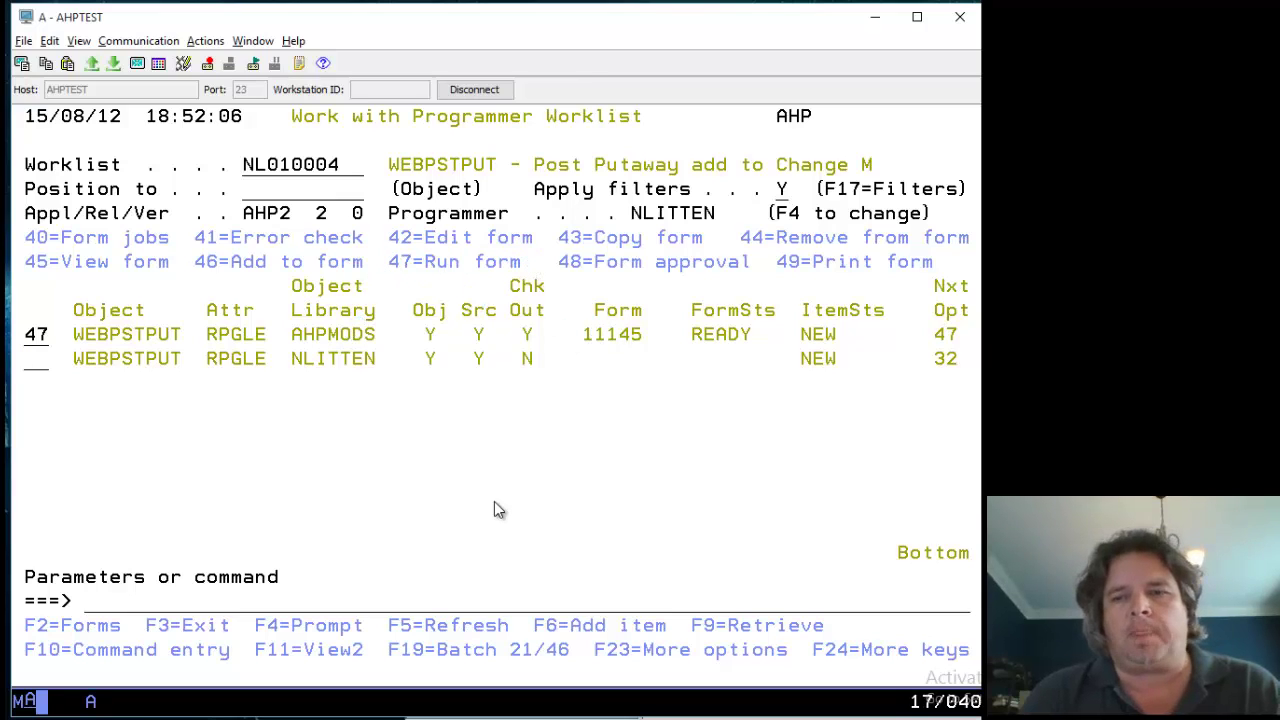
{"action": "key", "text": "Return"}
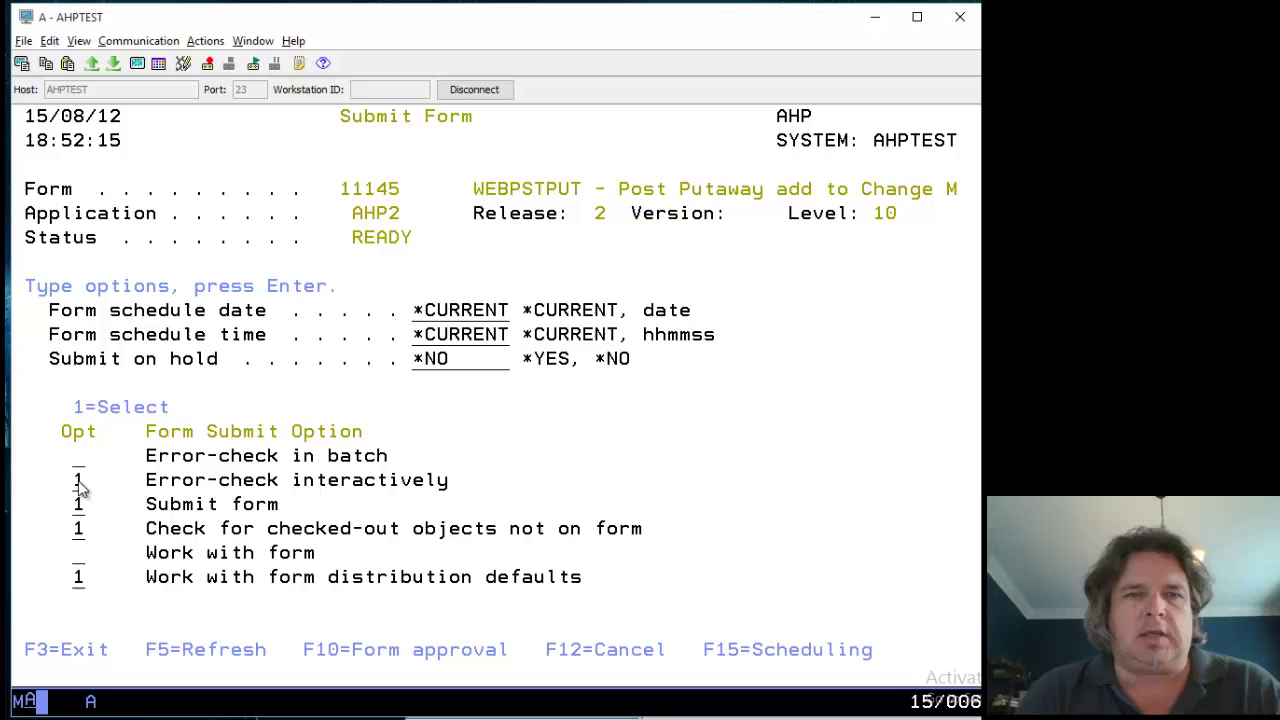
{"action": "left_click", "coordinate": [79, 482]}
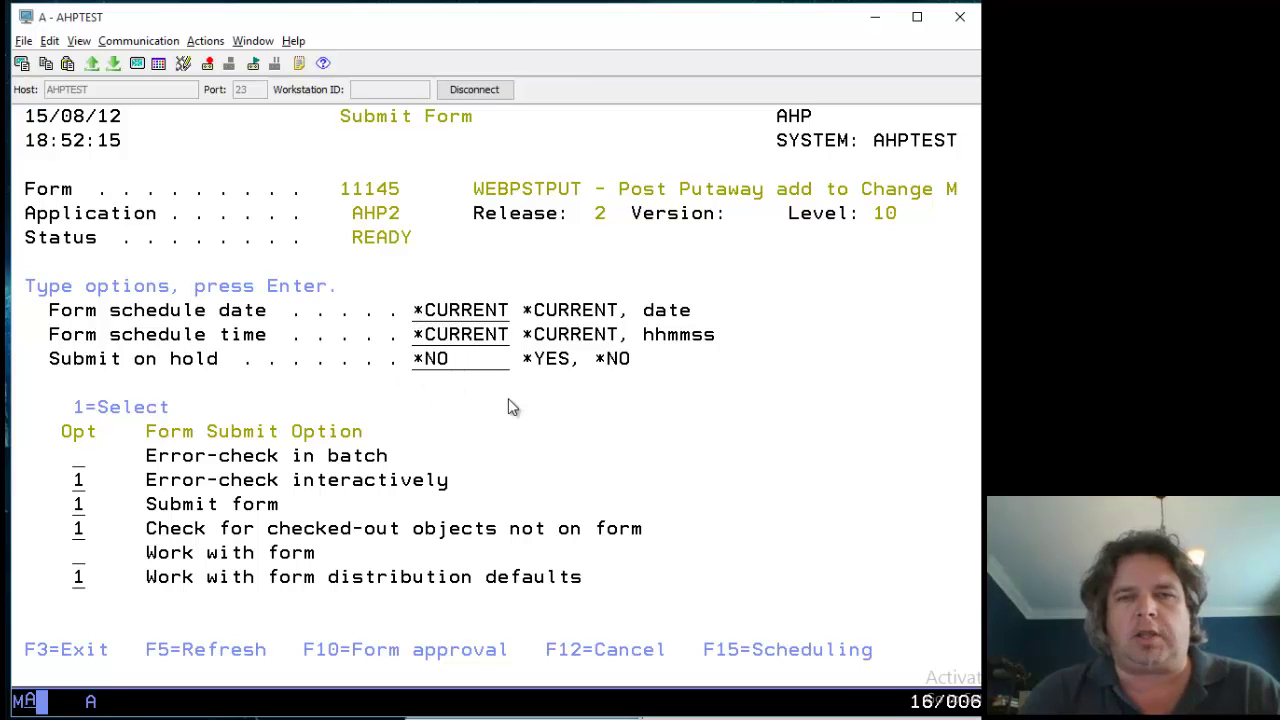
{"action": "key", "text": "Return"}
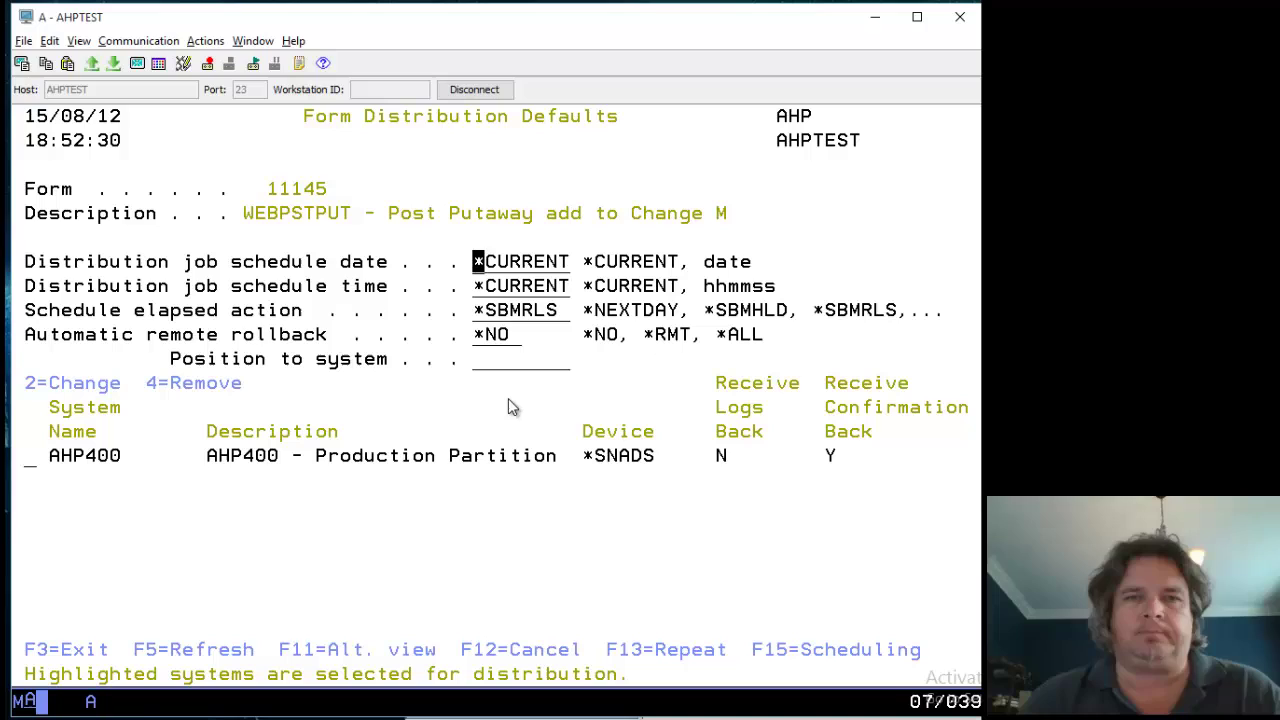
- Remove the AHP400 production partition from the form's distribution with option 4 and continue the submission
{"action": "key", "text": "Tab"}
{"action": "key", "text": "Tab"}
{"action": "key", "text": "Tab"}
{"action": "key", "text": "Tab"}
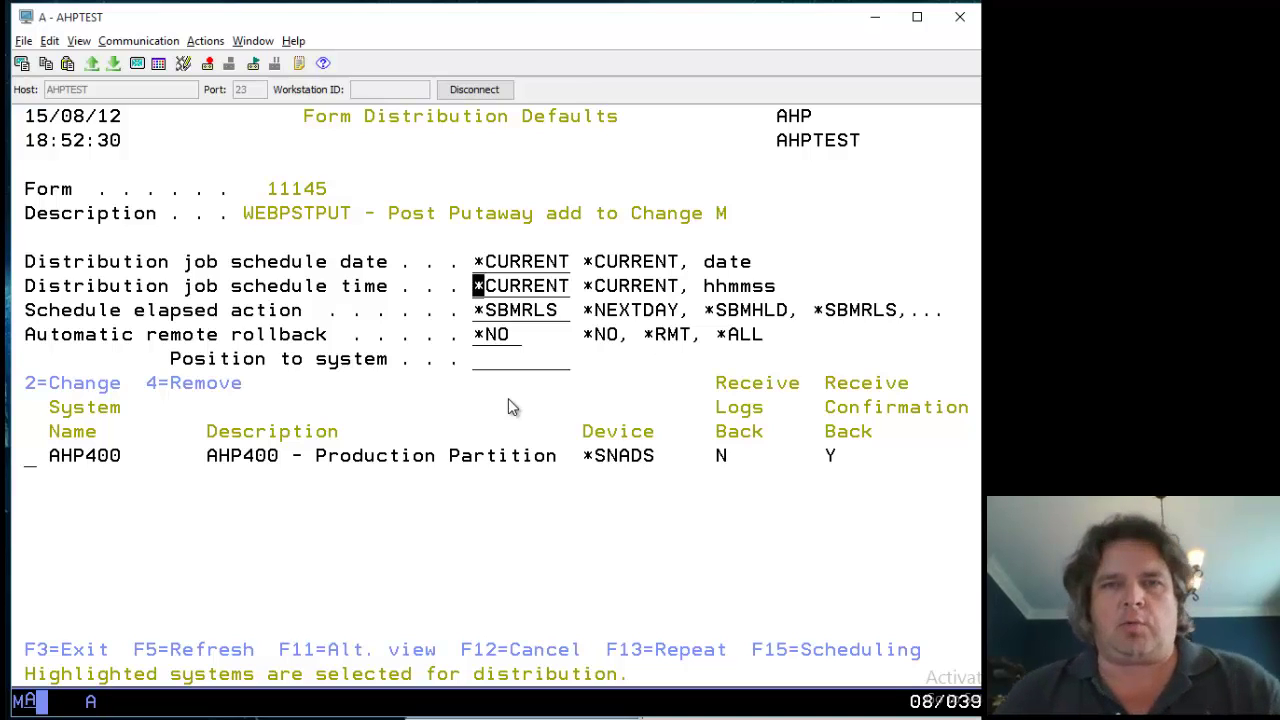
{"action": "key", "text": "Down"}
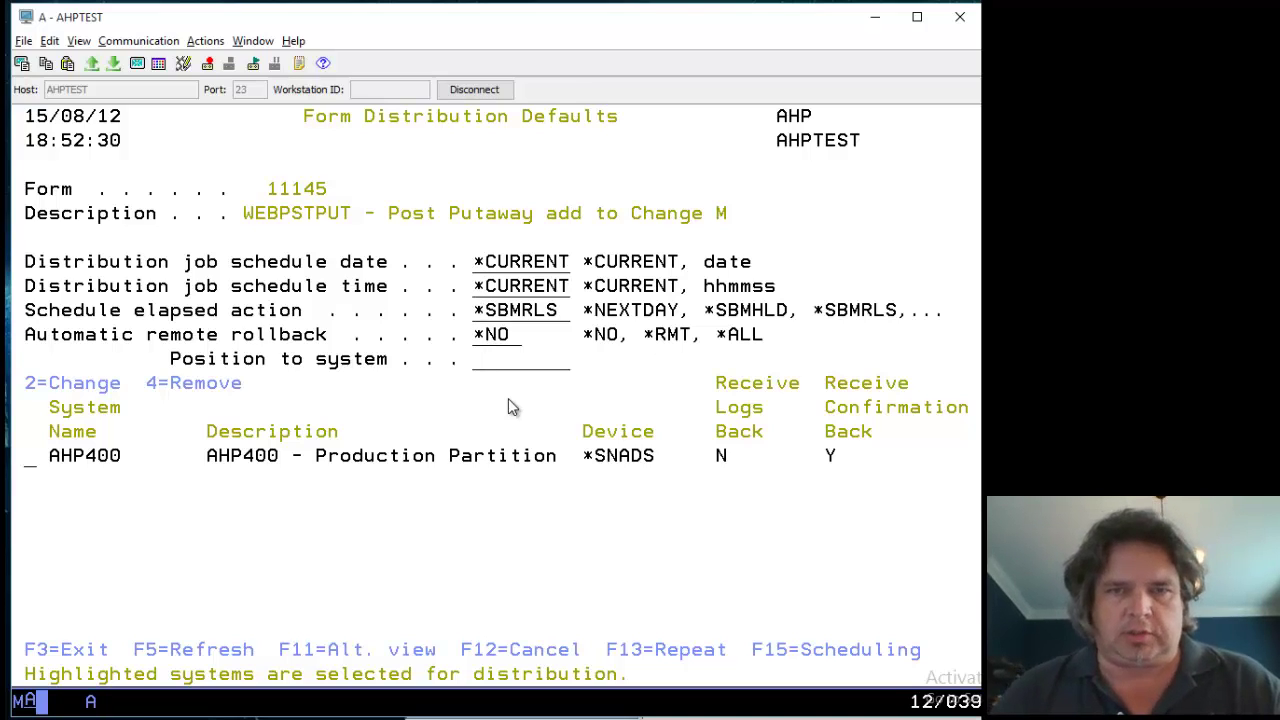
{"action": "key", "text": "Tab"}
{"action": "type", "text": "4"}
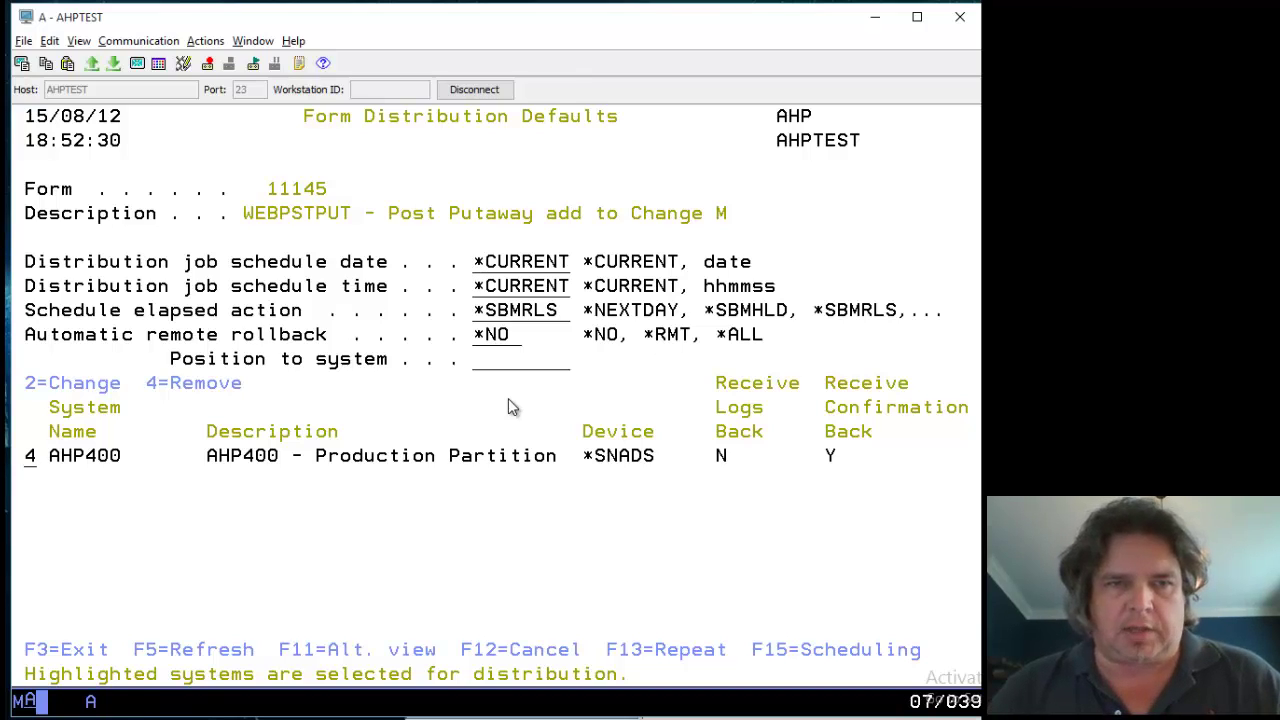
{"action": "key", "text": "Return"}
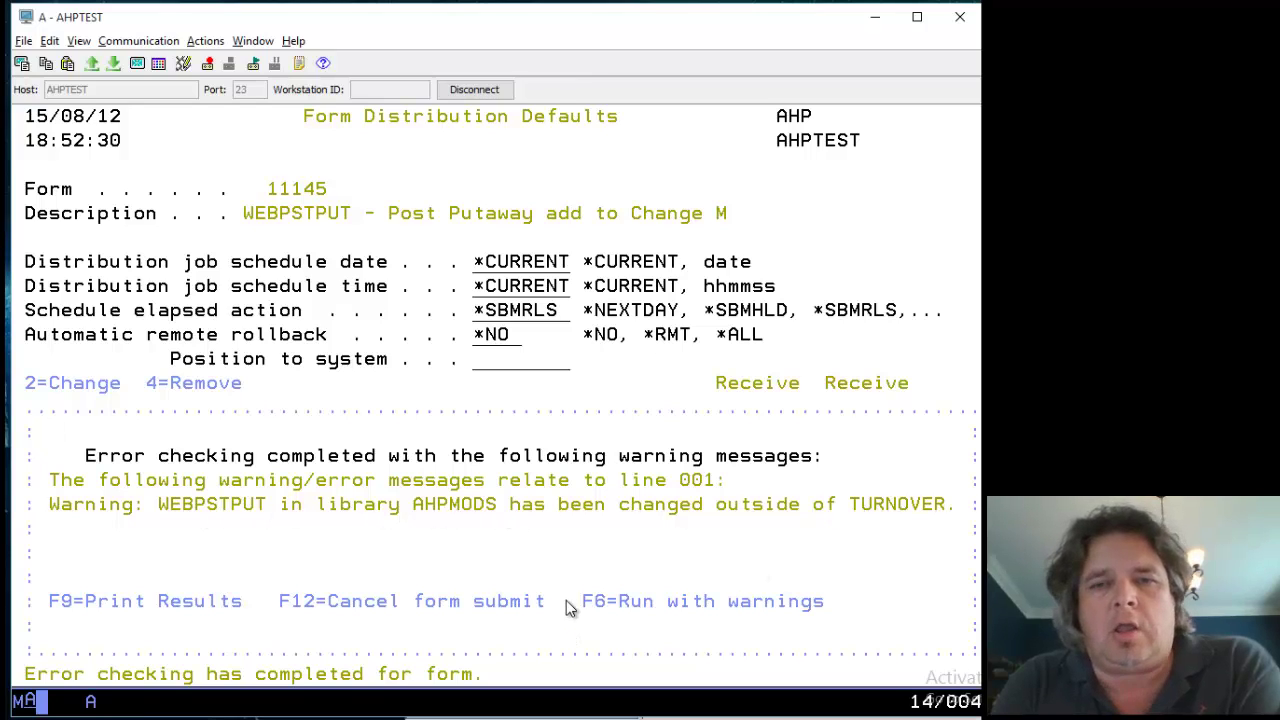
- Run the form with warnings and check the object and source flags of the programmer-library WEBPSTPUT in the worklist
{"action": "left_click_drag", "start_coordinate": [556, 590], "coordinate": [874, 613]}
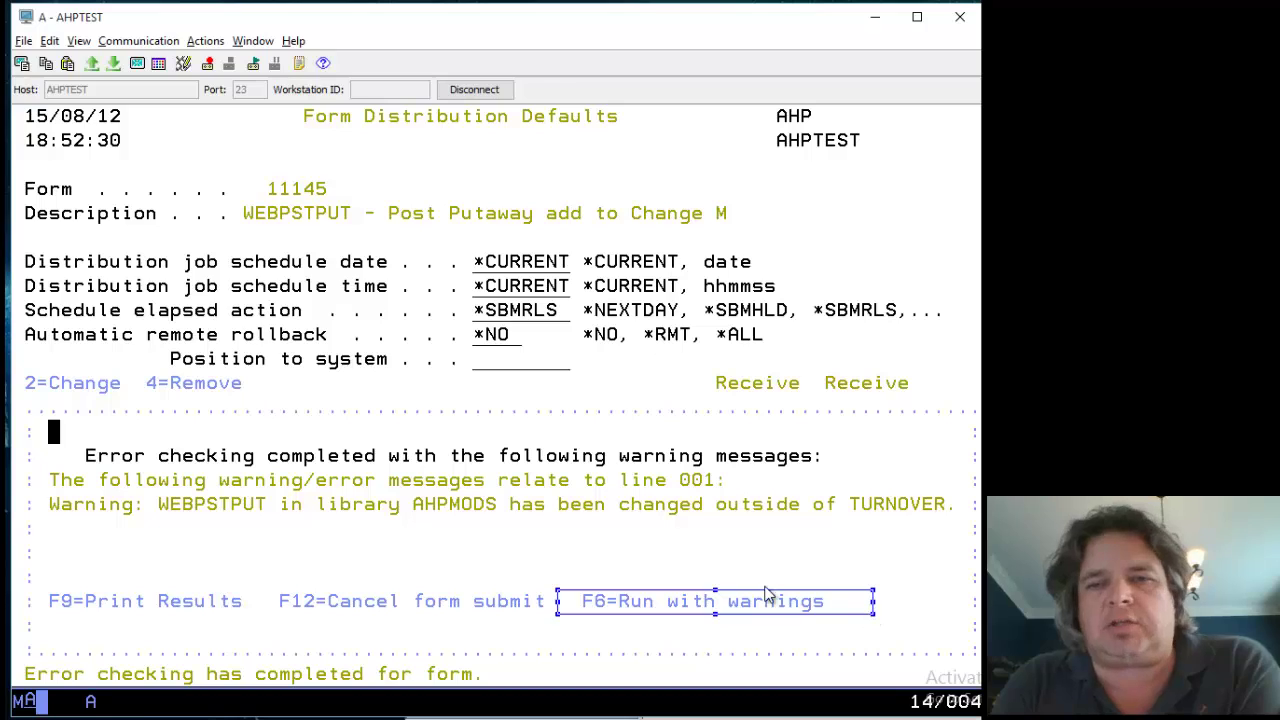
{"action": "left_click", "coordinate": [480, 551]}
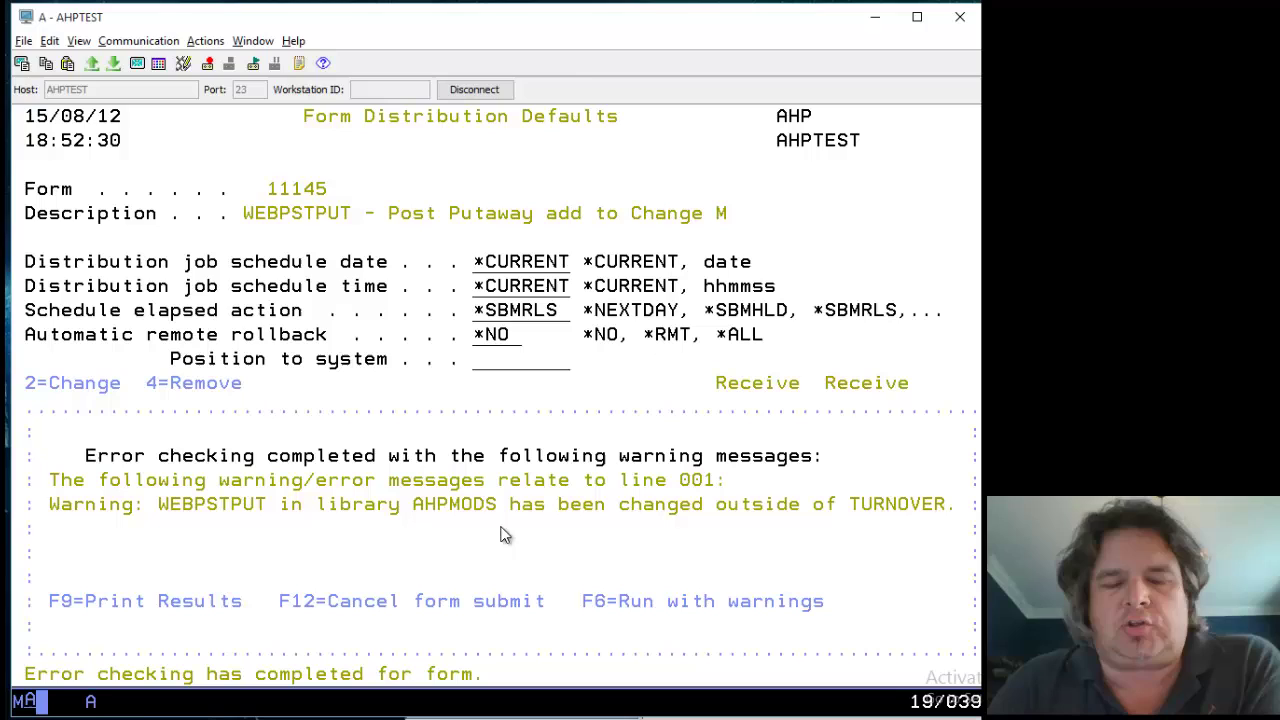
{"action": "left_click", "coordinate": [298, 384]}
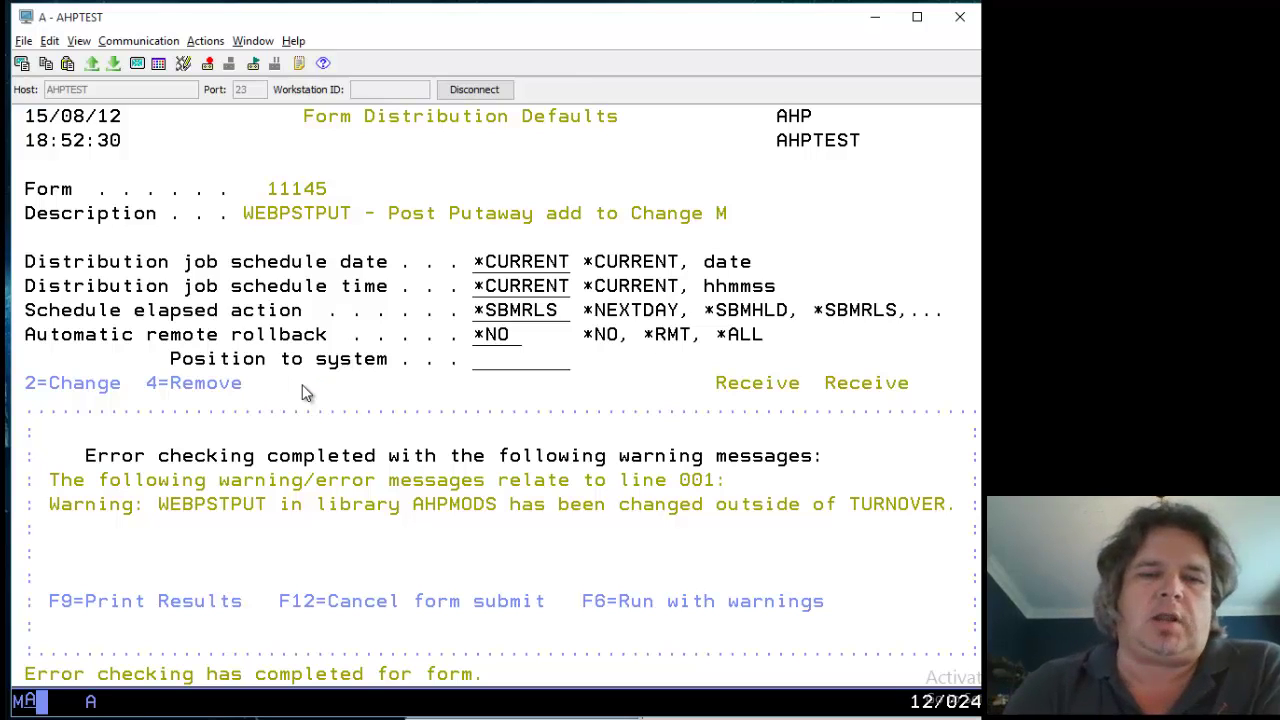
{"action": "key", "text": "Home"}
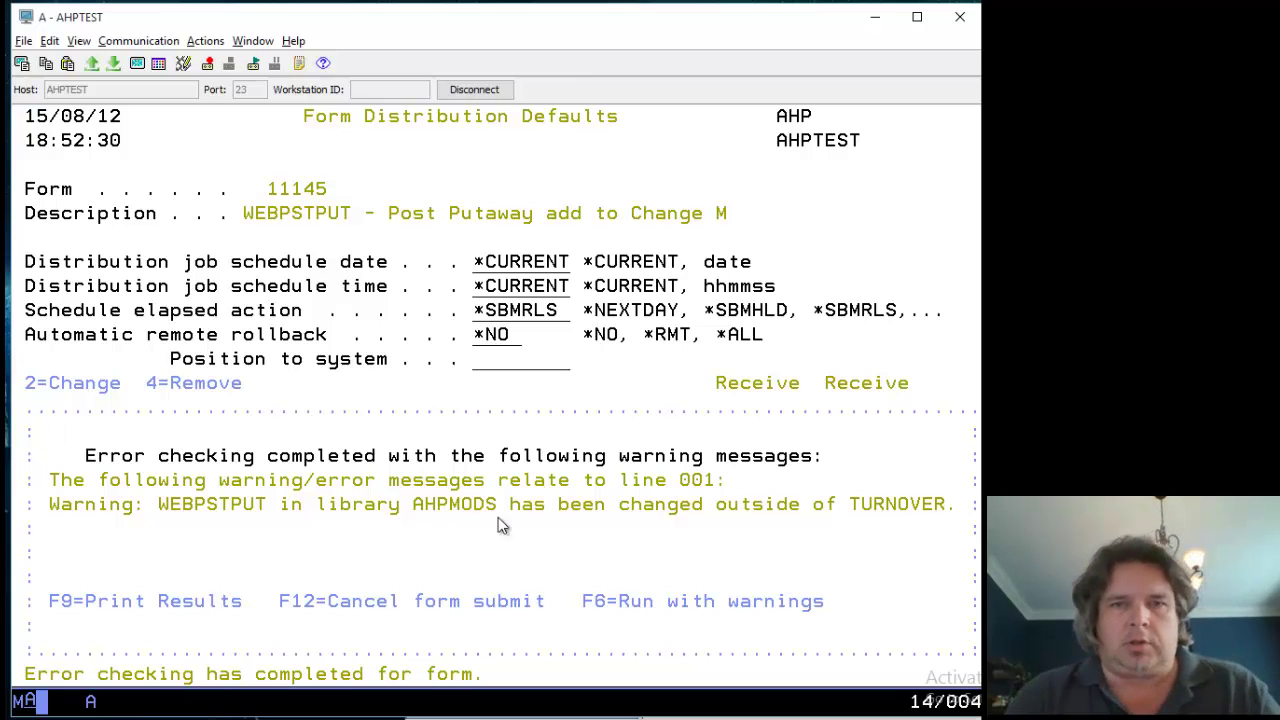
{"action": "key", "text": "F6"}
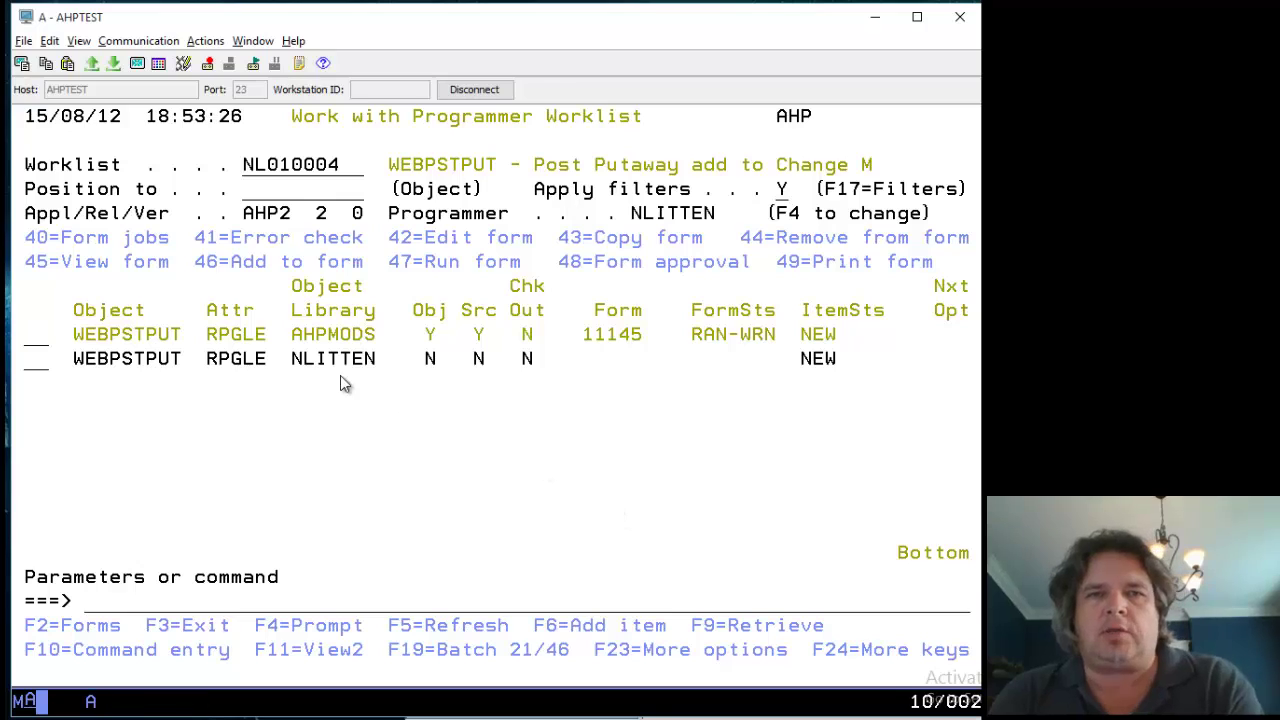
{"action": "left_click_drag", "start_coordinate": [70, 362], "coordinate": [368, 380]}
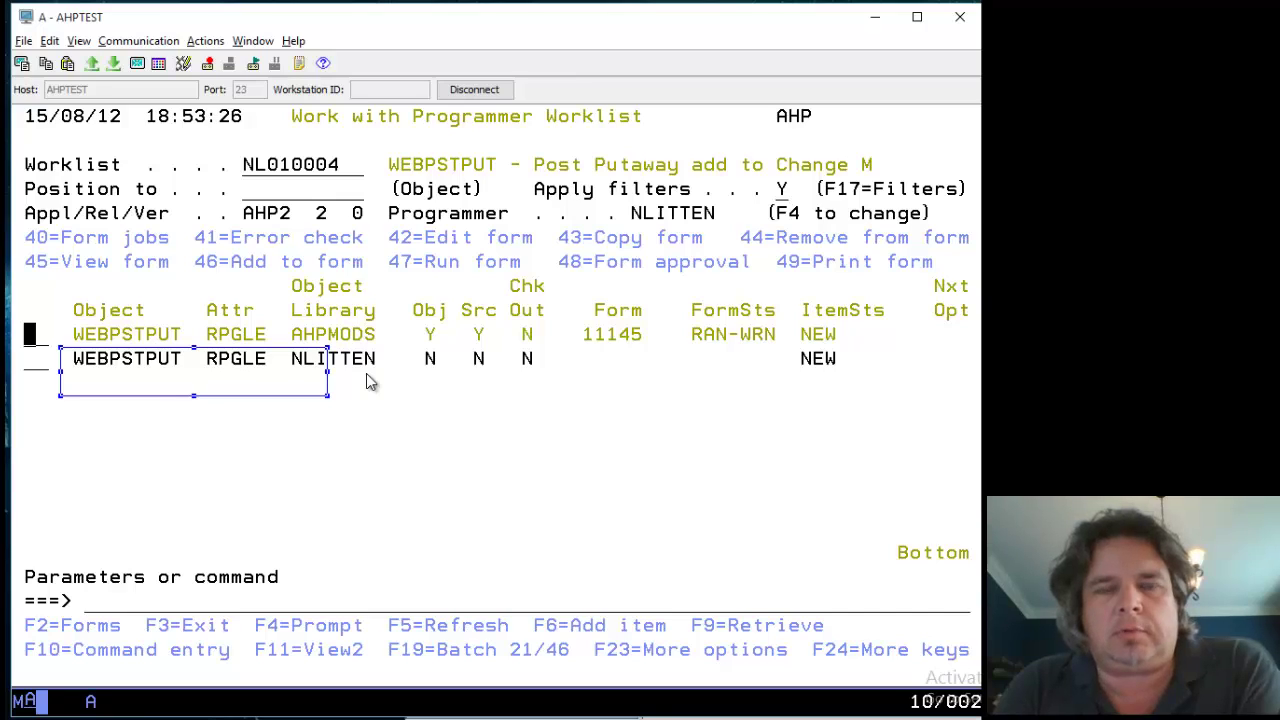
{"action": "left_click", "coordinate": [428, 385]}
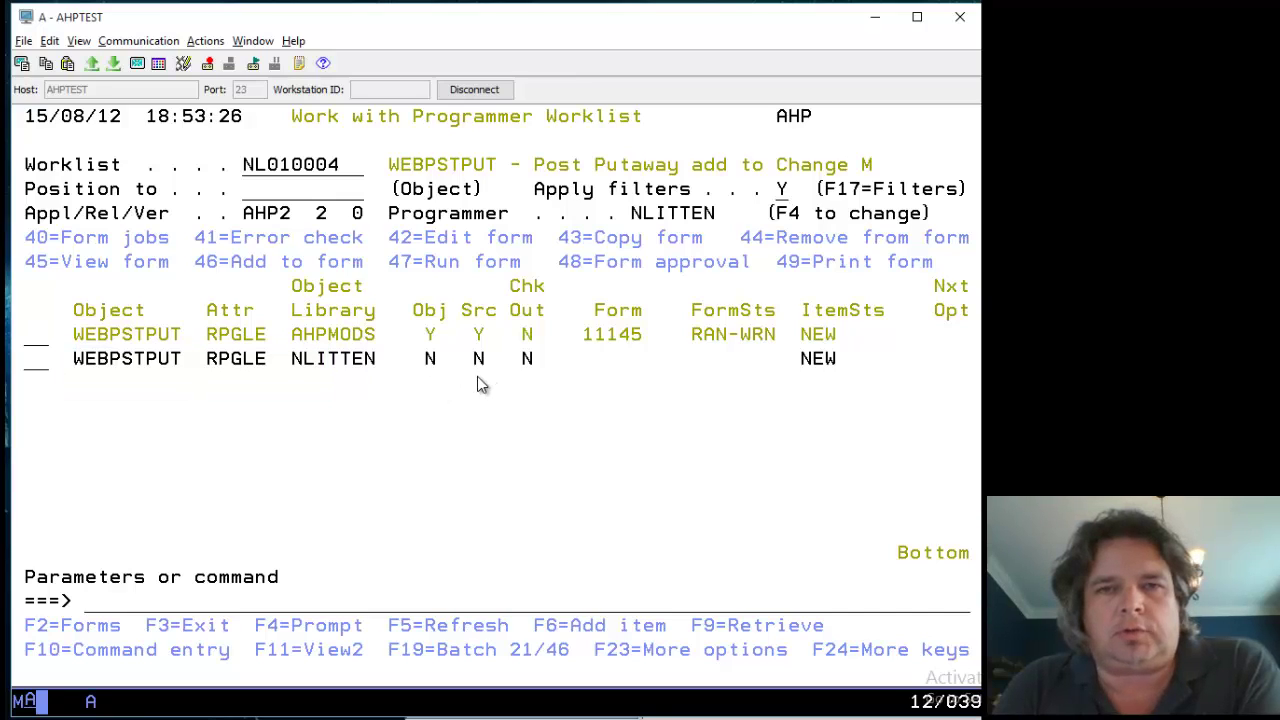
- Check the object, source and checkout flags of WEBPSTPUT in AHPMODS and the checkout flag of the programmer-library entry
{"action": "left_click", "coordinate": [531, 388]}
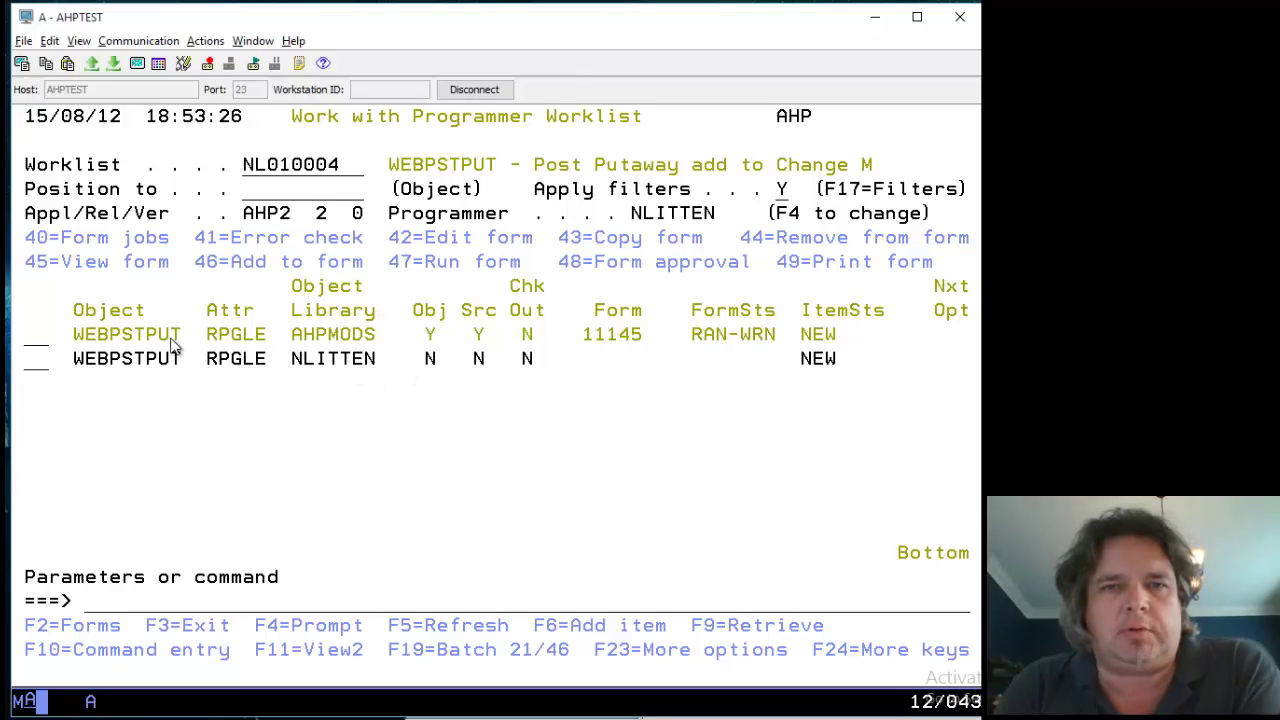
{"action": "left_click", "coordinate": [430, 336]}
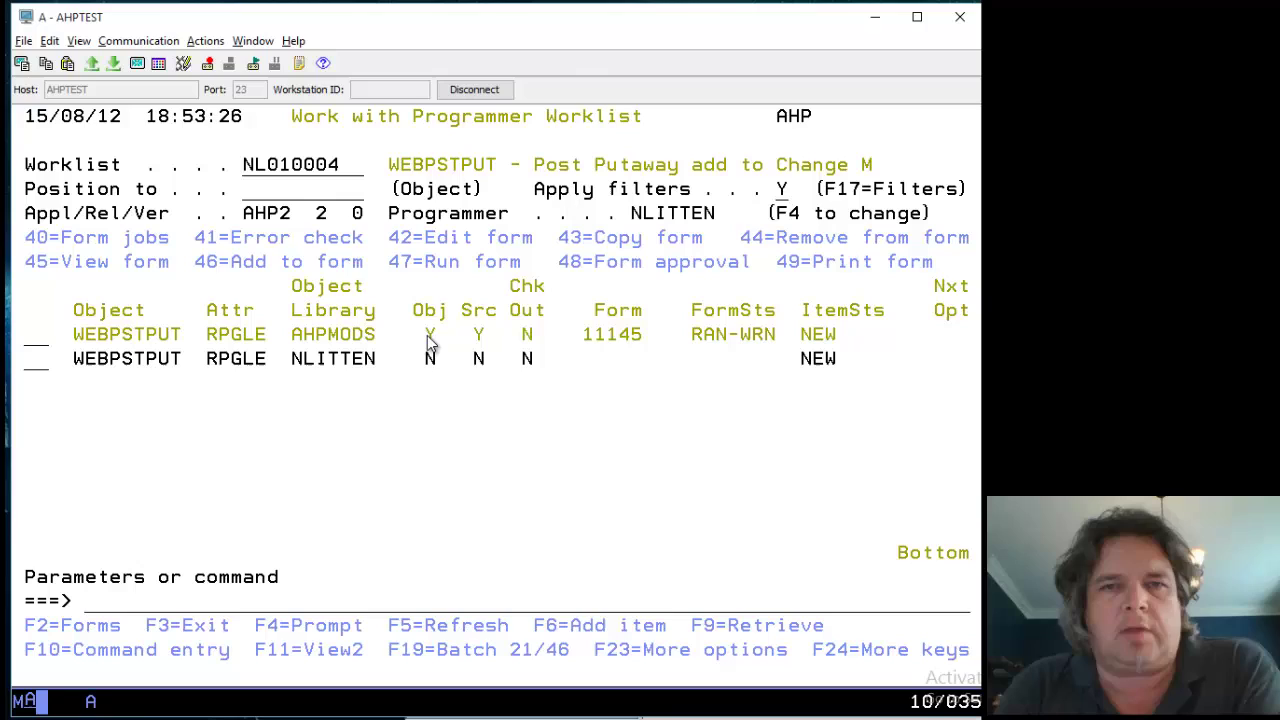
{"action": "left_click", "coordinate": [477, 335]}
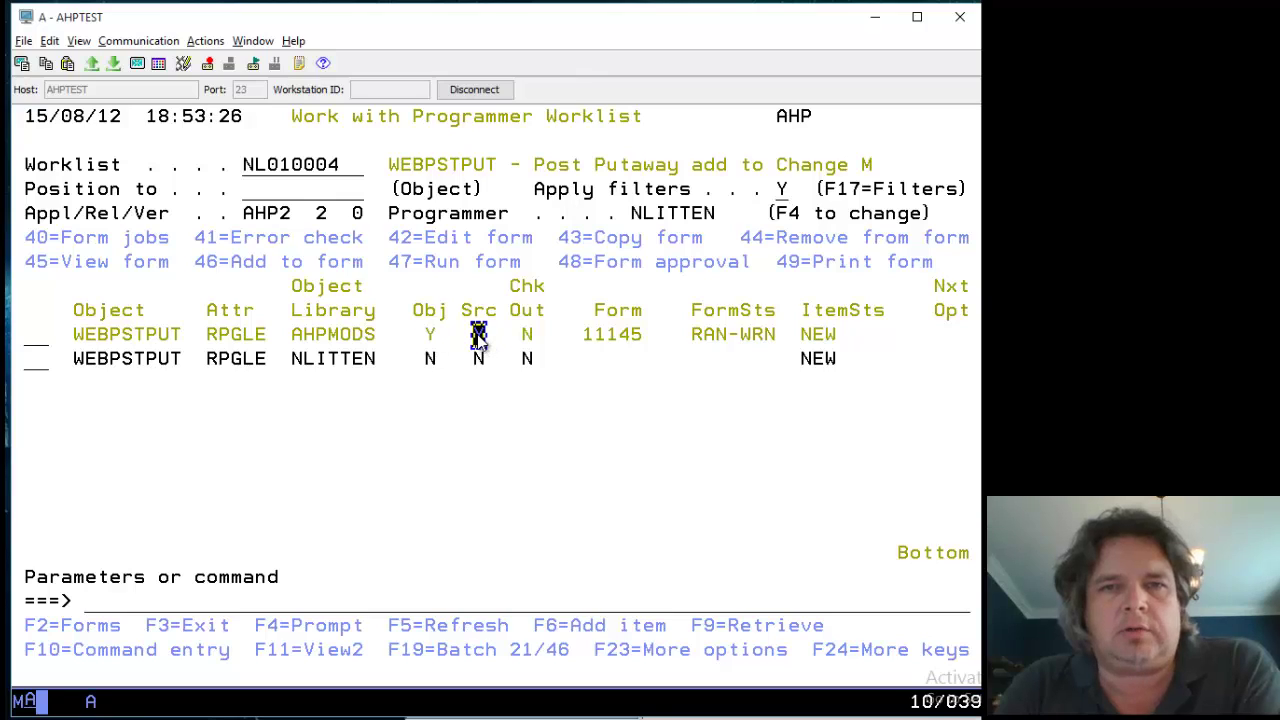
{"action": "left_click", "coordinate": [528, 338]}
{"action": "left_click", "coordinate": [566, 369]}
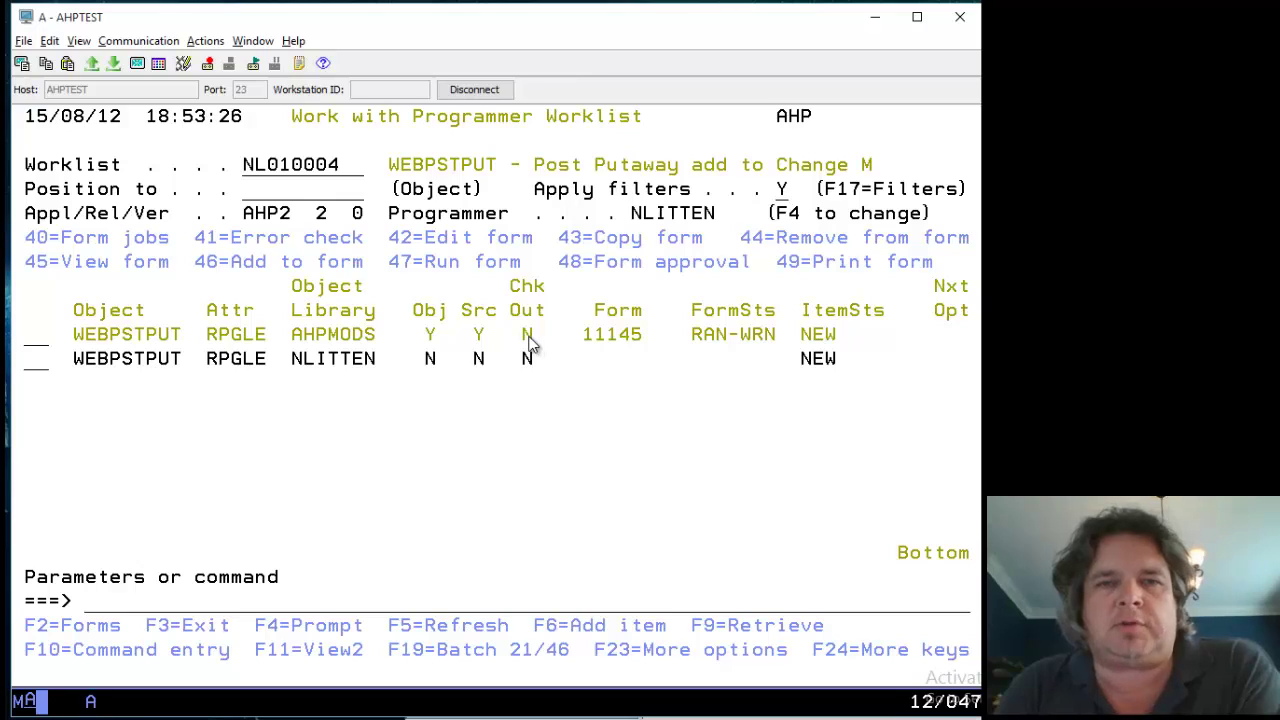
{"action": "left_click", "coordinate": [385, 533]}
{"action": "left_click", "coordinate": [335, 588]}
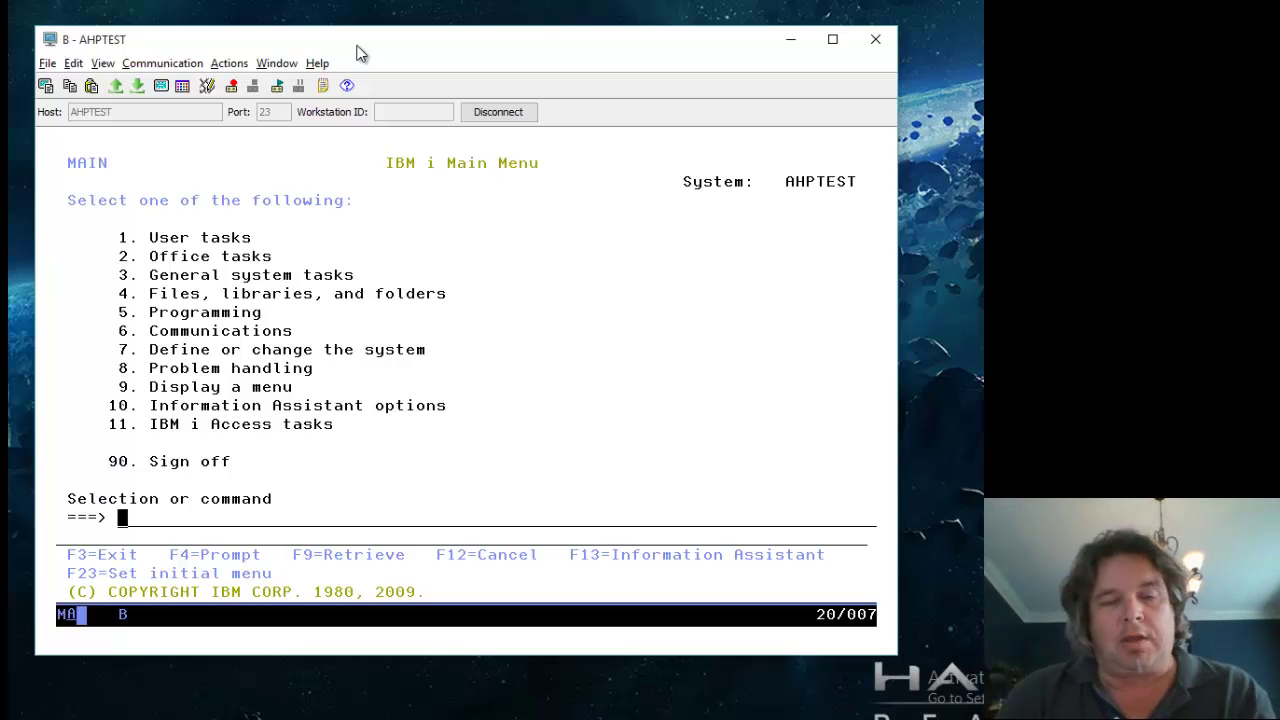
- Start Turnover from the IBM i Main Menu with the turnover command and open the programmer worklists with option 12
{"action": "type", "text": "turnover"}
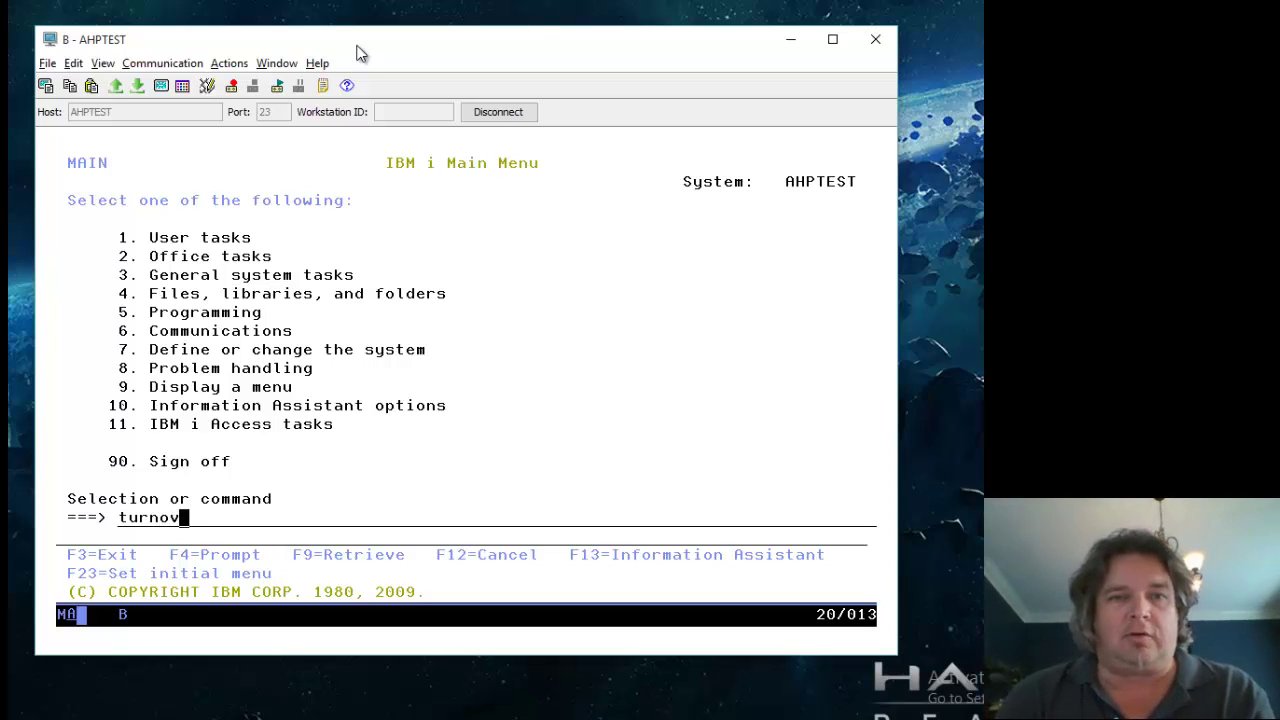
{"action": "key", "text": "Return"}
{"action": "type", "text": "12"}
{"action": "key", "text": "Return"}
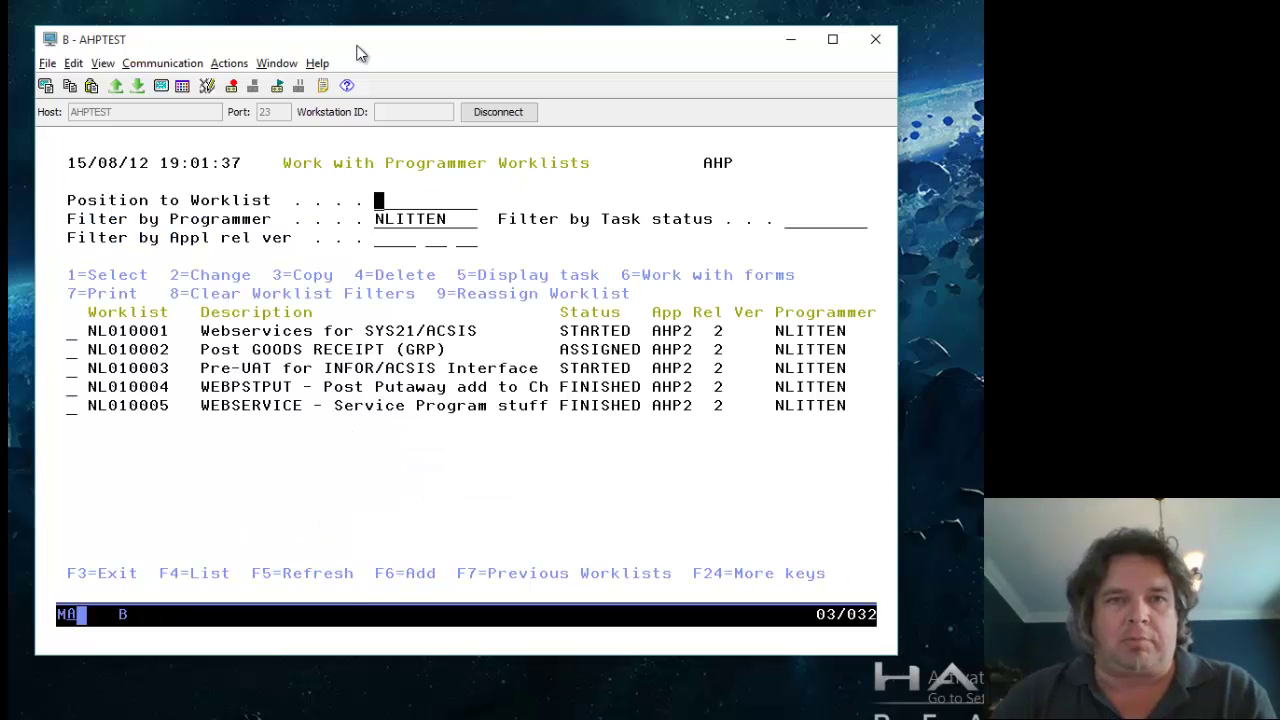
{"action": "key", "text": "Tab"}
{"action": "key", "text": "Tab"}
{"action": "key", "text": "Tab"}
{"action": "key", "text": "Tab"}
{"action": "key", "text": "Tab"}
{"action": "key", "text": "Tab"}
{"action": "key", "text": "Tab"}
{"action": "key", "text": "Tab"}
{"action": "key", "text": "Tab"}
{"action": "key", "text": "Tab"}
{"action": "type", "text": "1"}
{"action": "key", "text": "Return"}
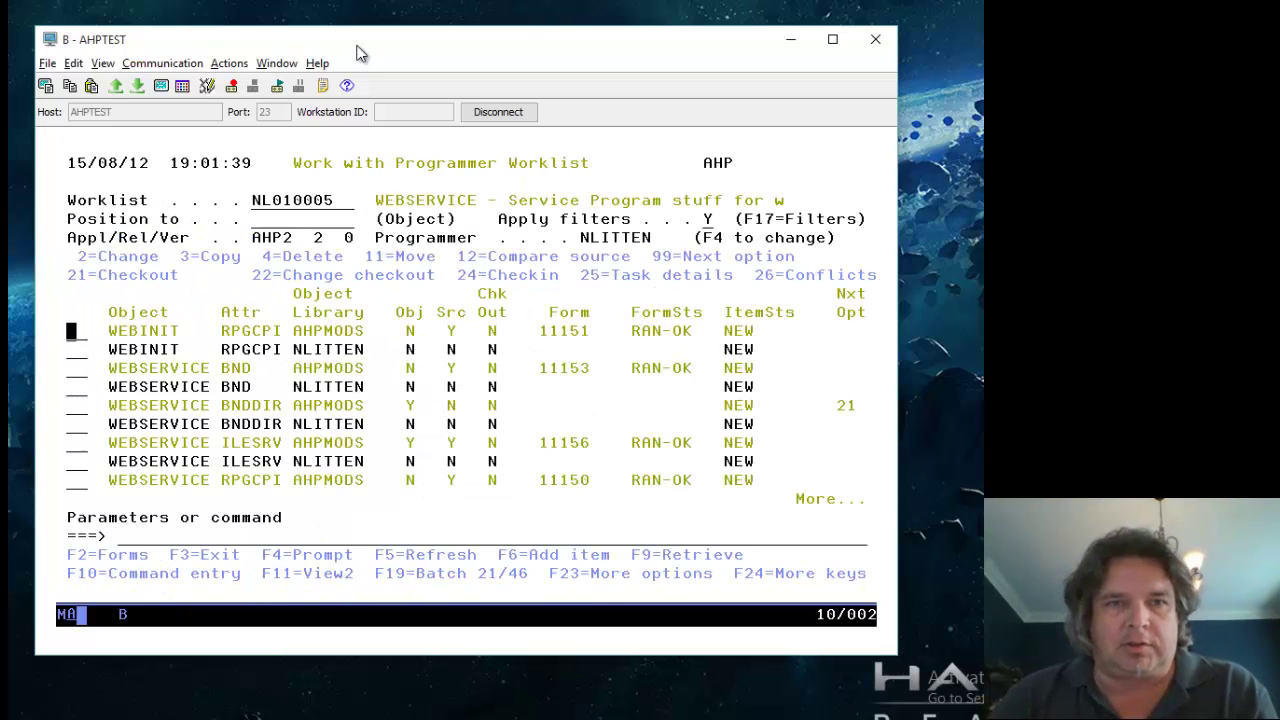
{"action": "key", "text": "F12"}
{"action": "key", "text": "Return"}
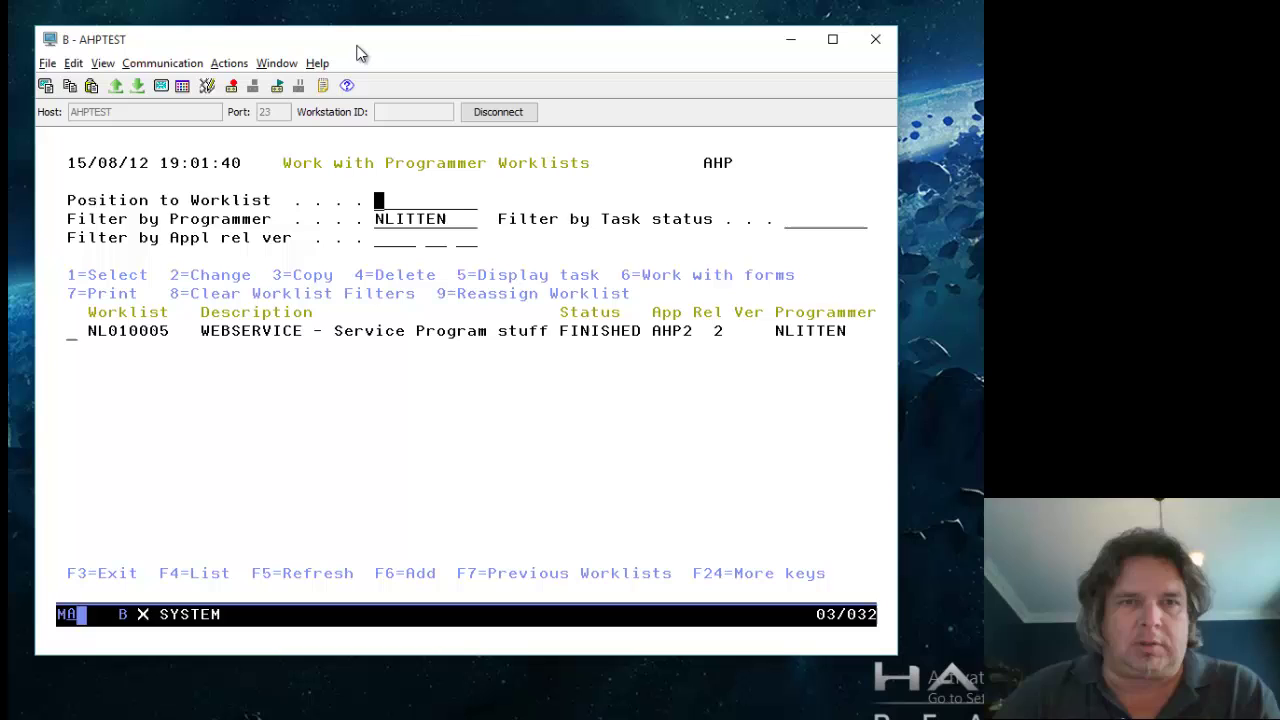
- Open the WEBPSTPUT worklist NL010004 with option 1
{"action": "key", "text": "Tab"}
{"action": "key", "text": "Tab"}
{"action": "key", "text": "Tab"}
{"action": "key", "text": "Tab"}
{"action": "key", "text": "Tab"}
{"action": "key", "text": "Tab"}
{"action": "key", "text": "Tab"}
{"action": "key", "text": "Tab"}
{"action": "key", "text": "Tab"}
{"action": "type", "text": "1"}
{"action": "key", "text": "Return"}
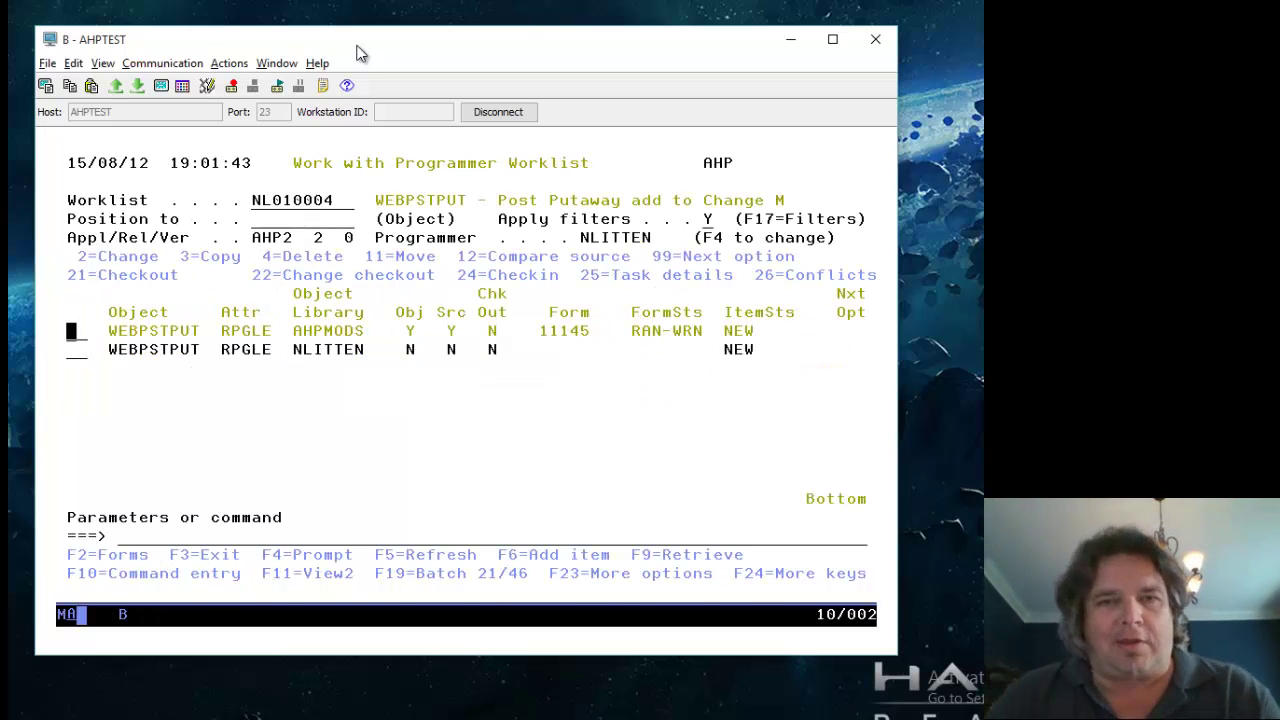
- Browse the AHPMODS source of WEBPSTPUT with option 35, check the 08/12/2015 republish entry in its modification log, and return to the worklists
{"action": "type", "text": "35"}
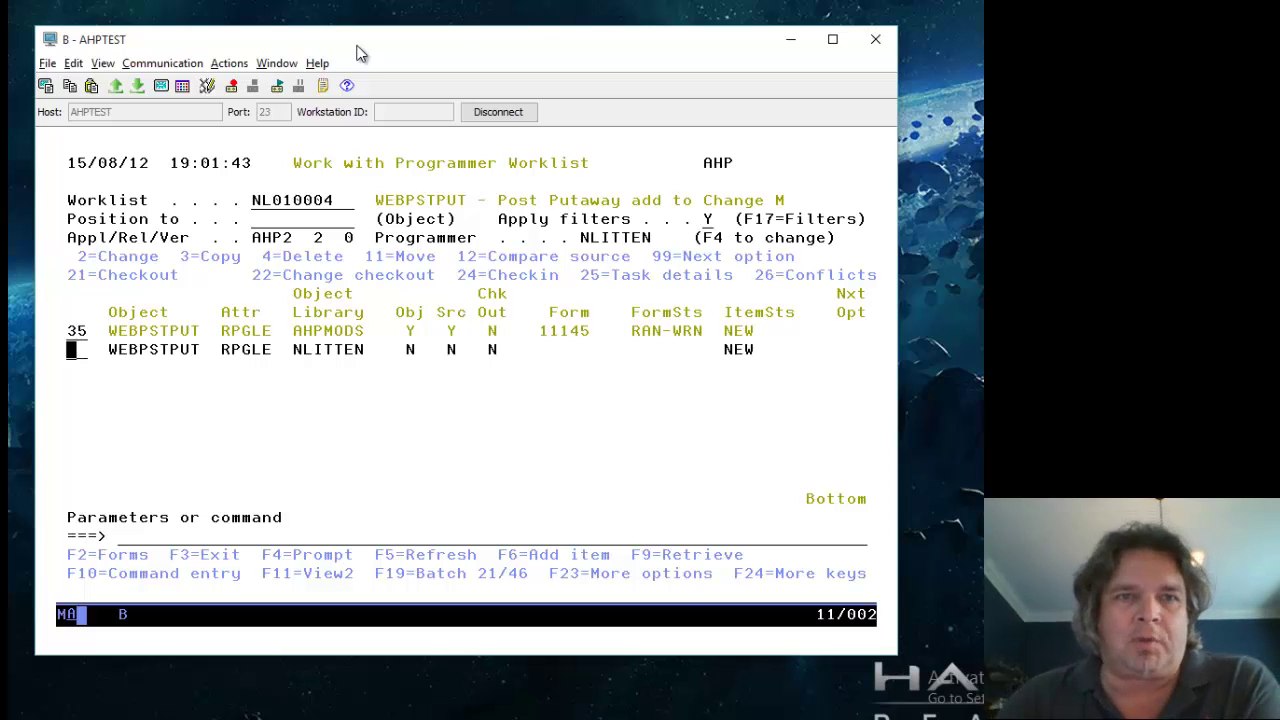
{"action": "key", "text": "Return"}
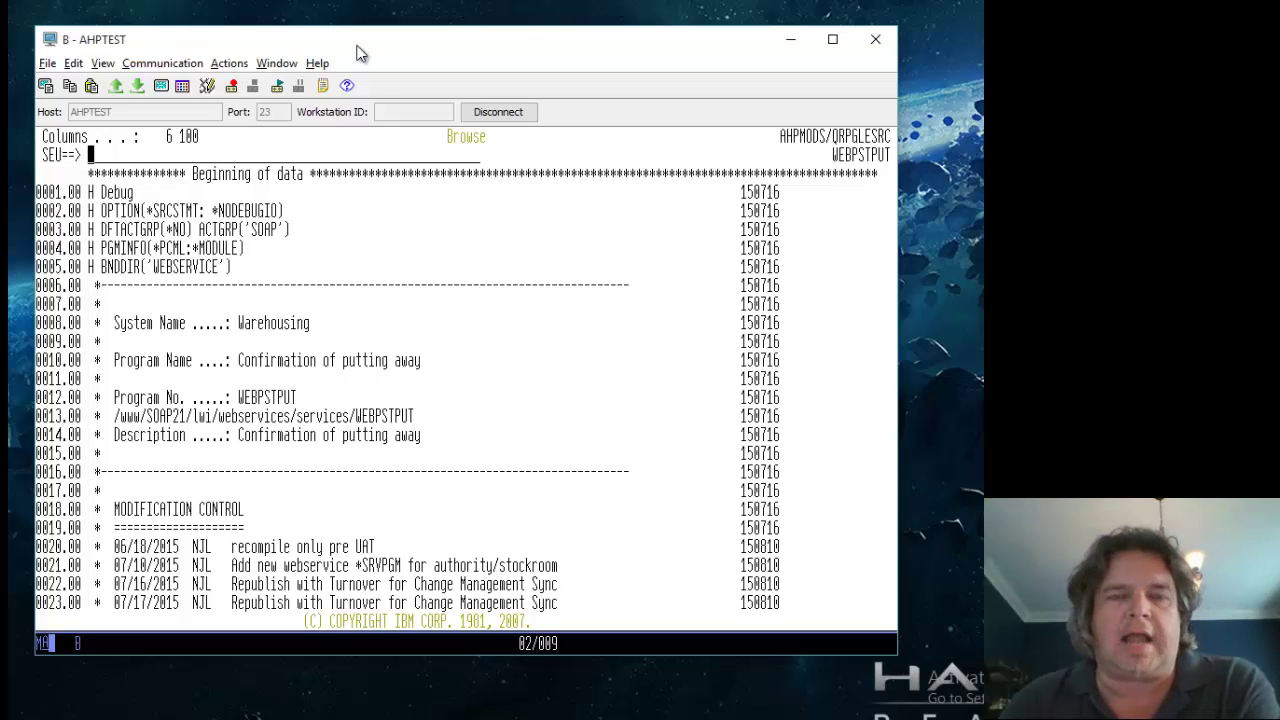
{"action": "key", "text": "Page_Down"}
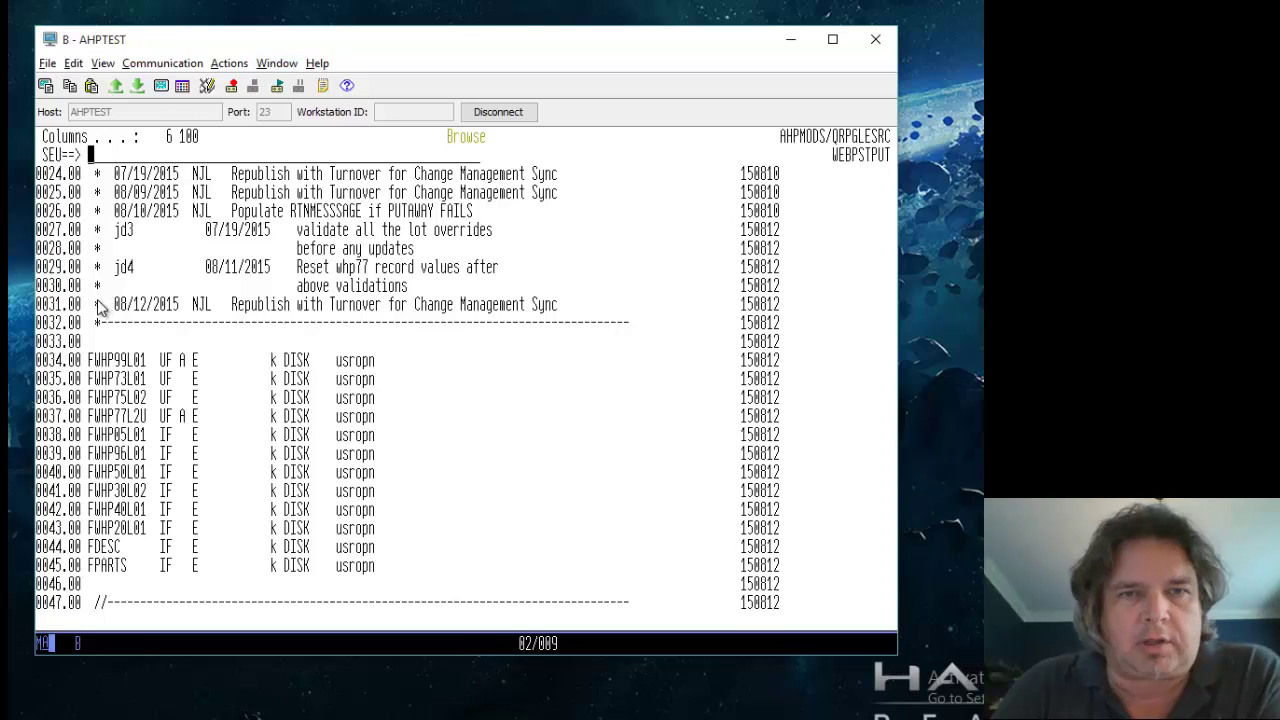
{"action": "left_click_drag", "start_coordinate": [96, 298], "coordinate": [620, 322]}
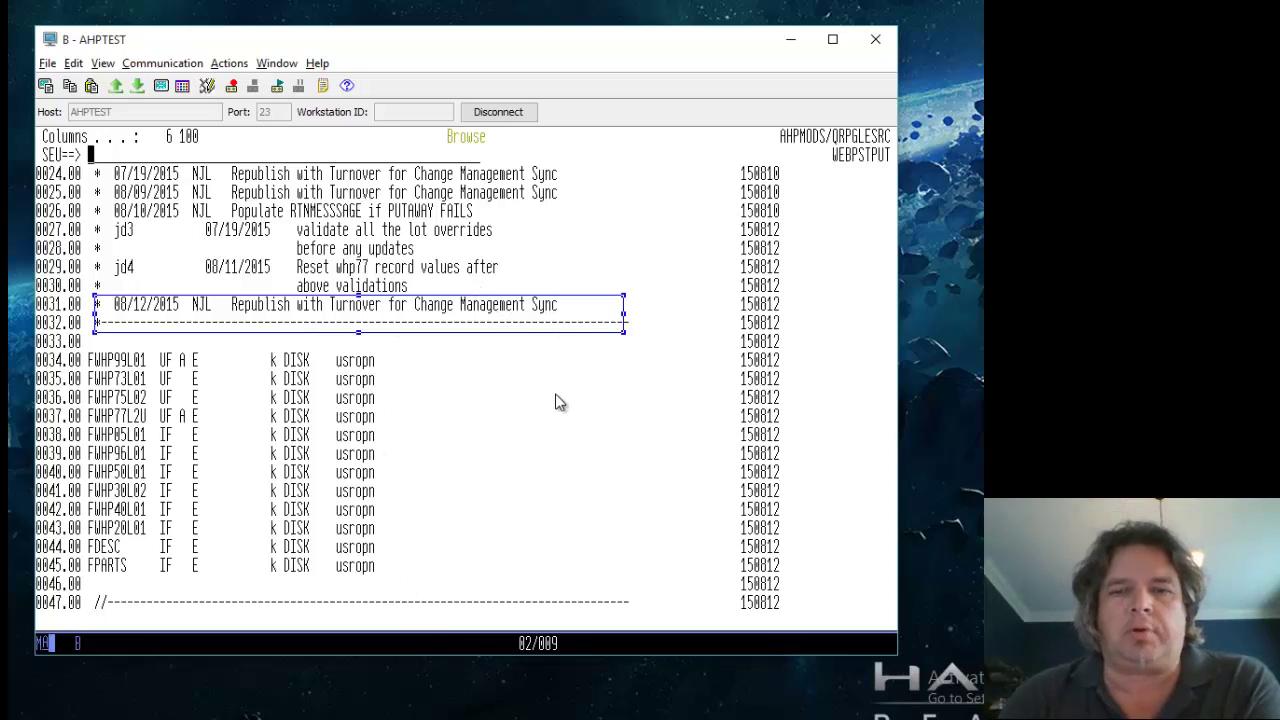
{"action": "key", "text": "Return"}
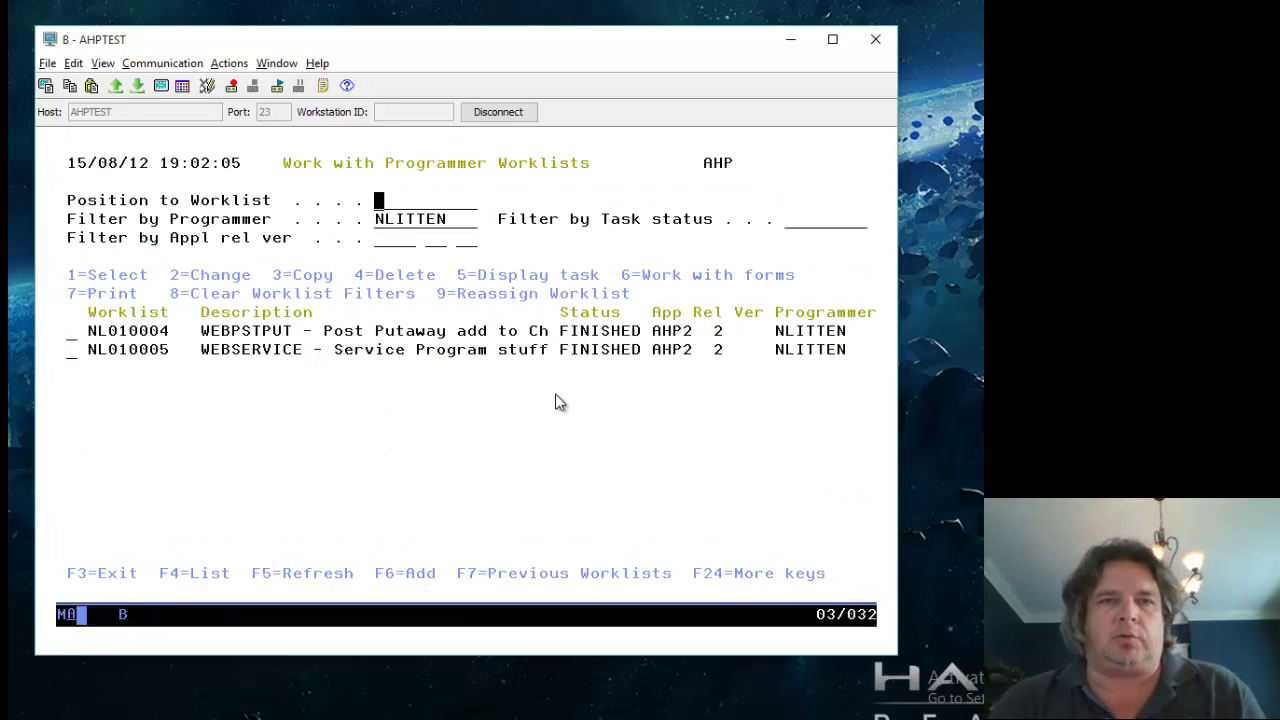
- Reopen worklist NL010004 from the worklists list and display the option set that includes Browse source and Object history
{"action": "key", "text": "Down"}
{"action": "key", "text": "Down"}
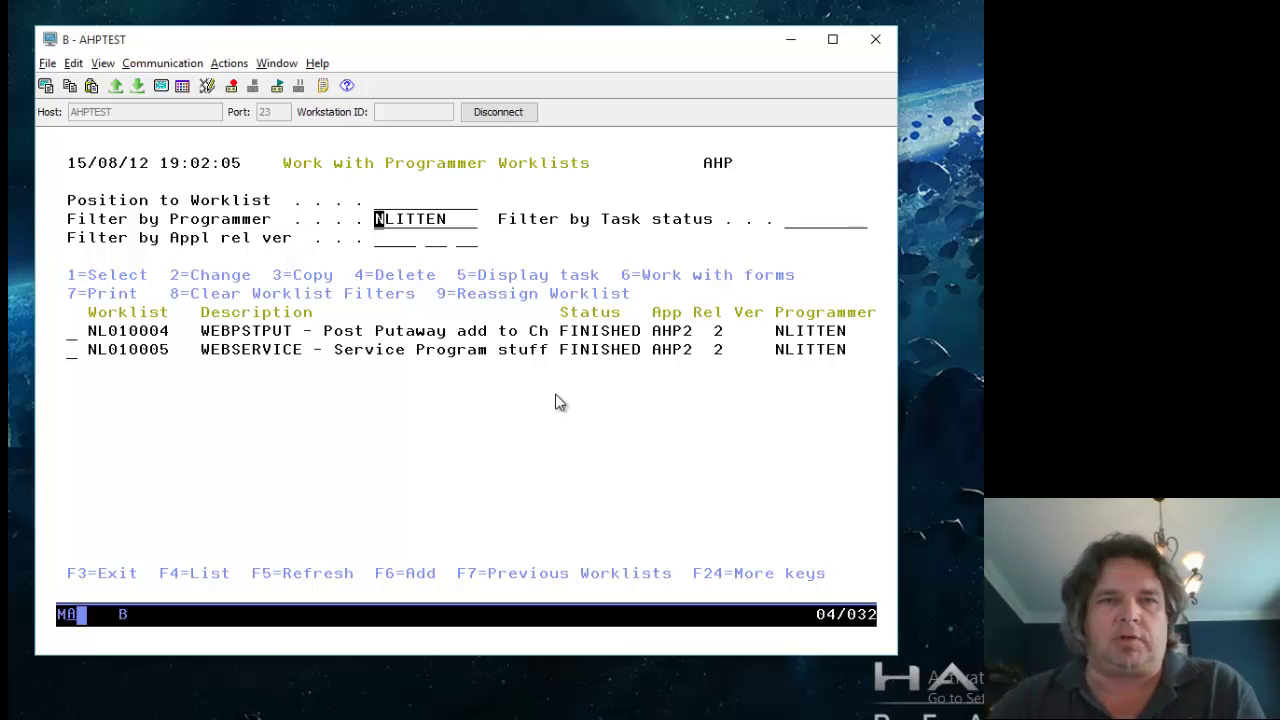
{"action": "key", "text": "Right"}
{"action": "key", "text": "Right"}
{"action": "key", "text": "Right"}
{"action": "key", "text": "Right"}
{"action": "key", "text": "Right"}
{"action": "key", "text": "Down"}
{"action": "key", "text": "Down"}
{"action": "key", "text": "Tab"}
{"action": "type", "text": "1"}
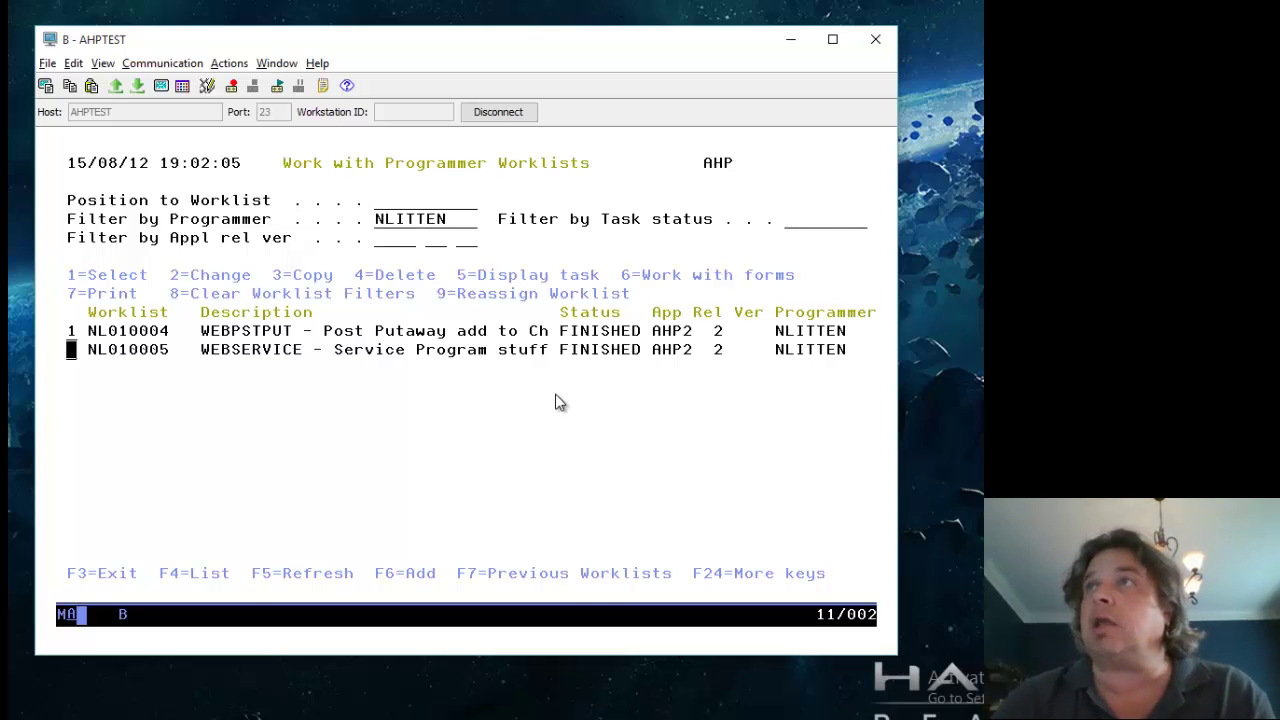
{"action": "key", "text": "Return"}
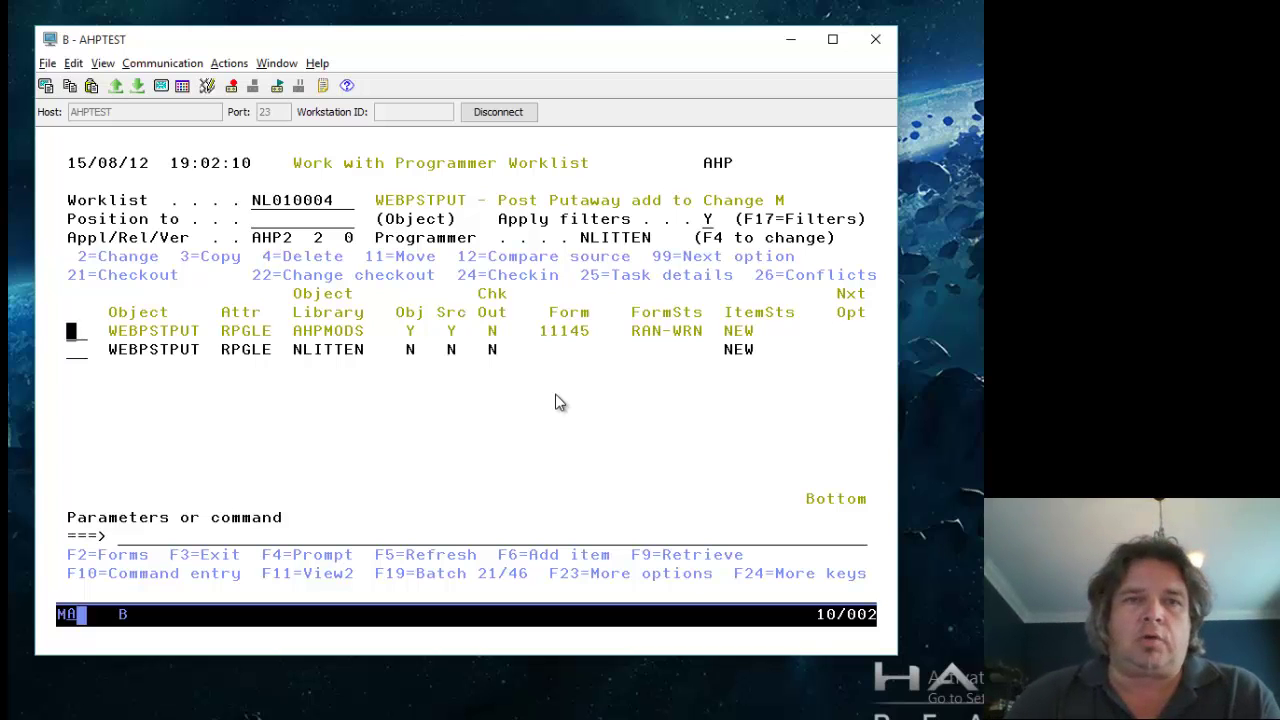
{"action": "key", "text": "shift+F11"}
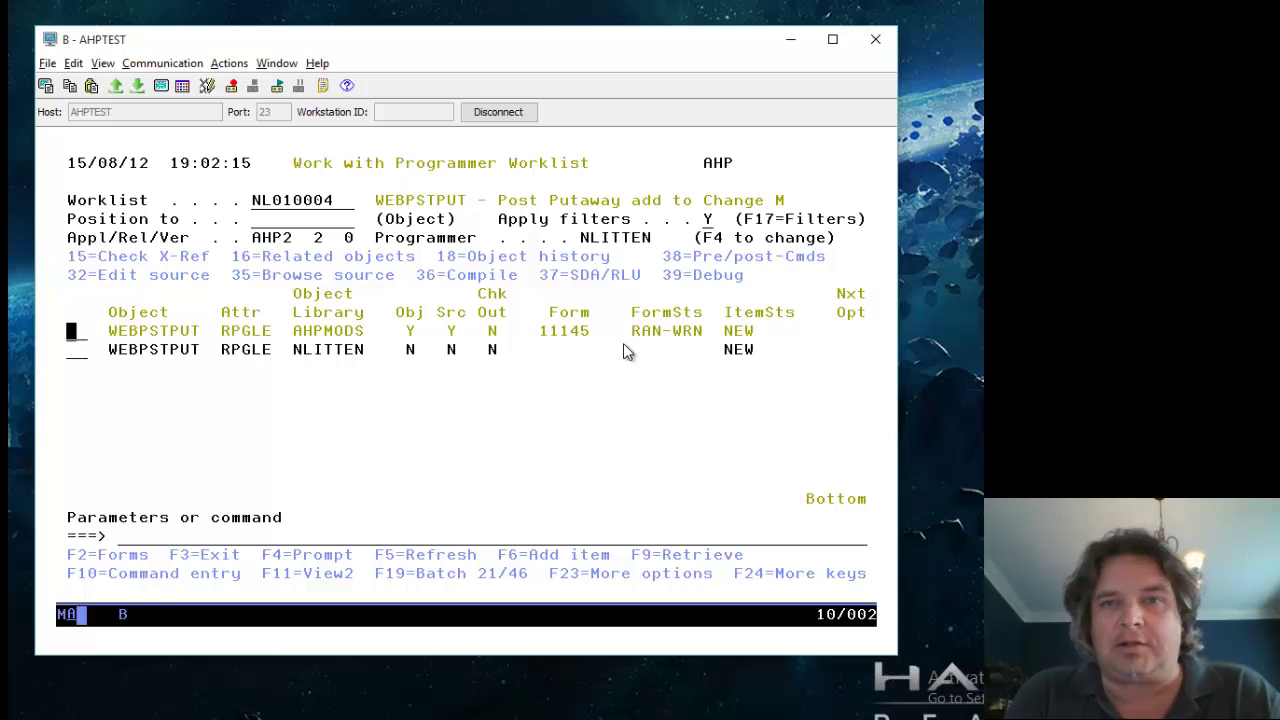
{"action": "left_click_drag", "start_coordinate": [448, 44], "coordinate": [441, 35]}
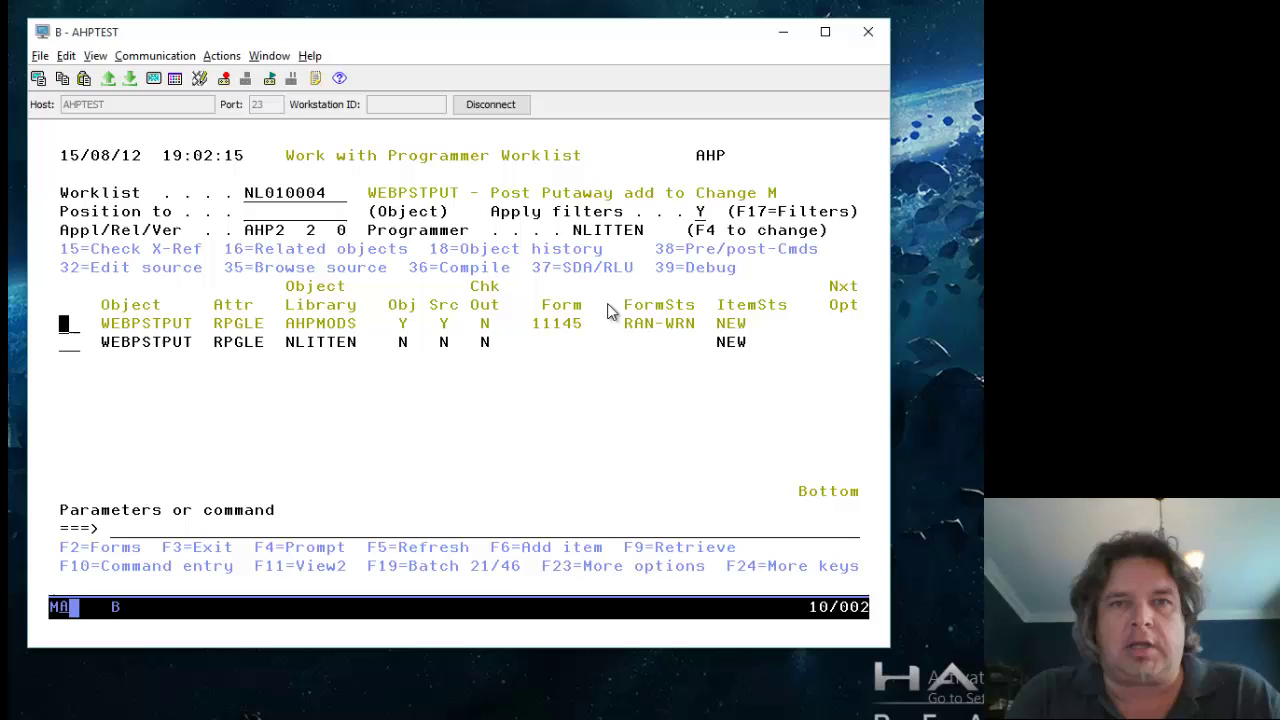